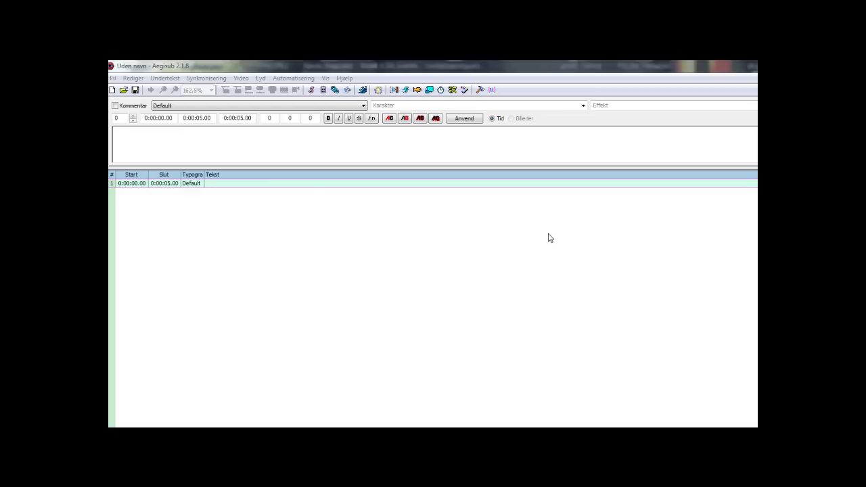
Load the video into the project and preview its playback at 162.5% zoom.
left_click_drag(543, 74, 193, 110)
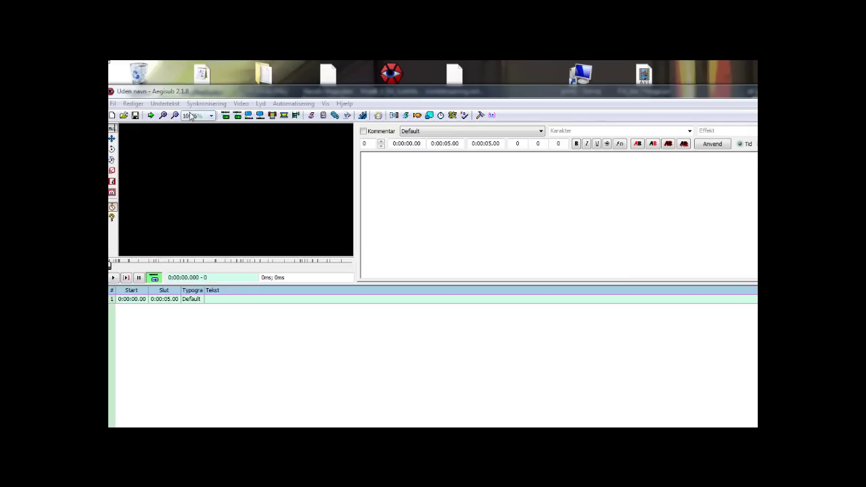
left_click(210, 116)
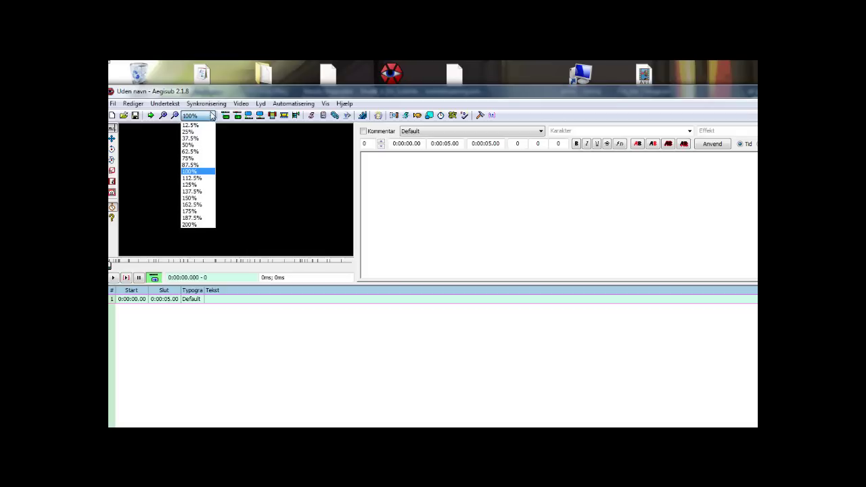
left_click(192, 204)
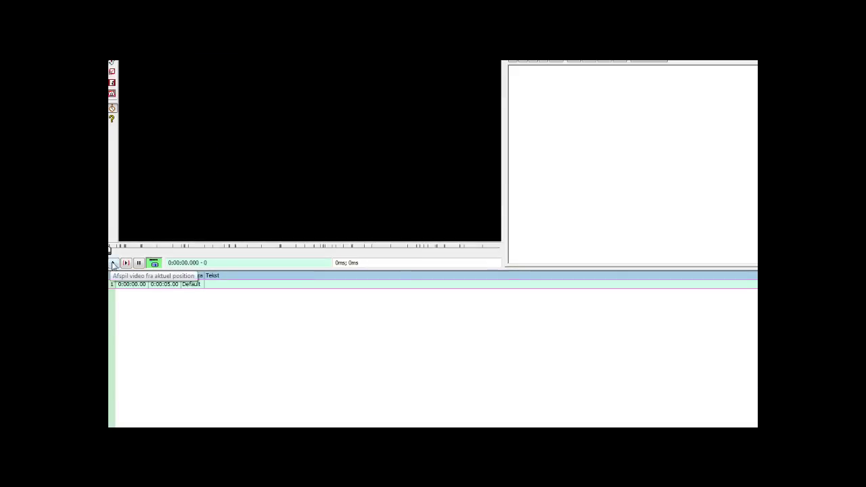
left_click(113, 263)
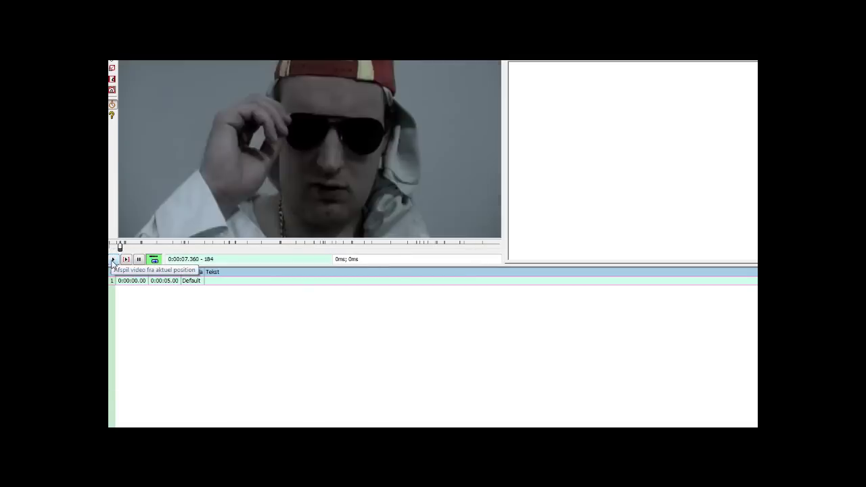
left_click(113, 260)
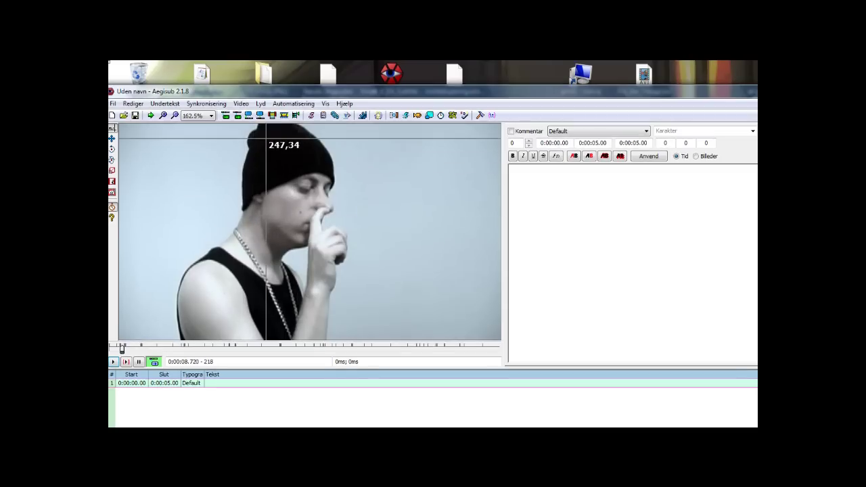
Load the audio from the video and set the video zoom to 50%.
left_click(260, 105)
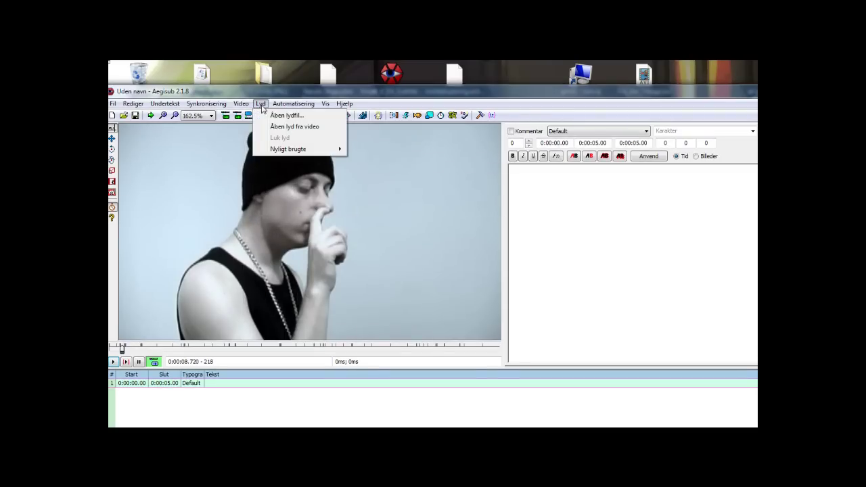
left_click(307, 127)
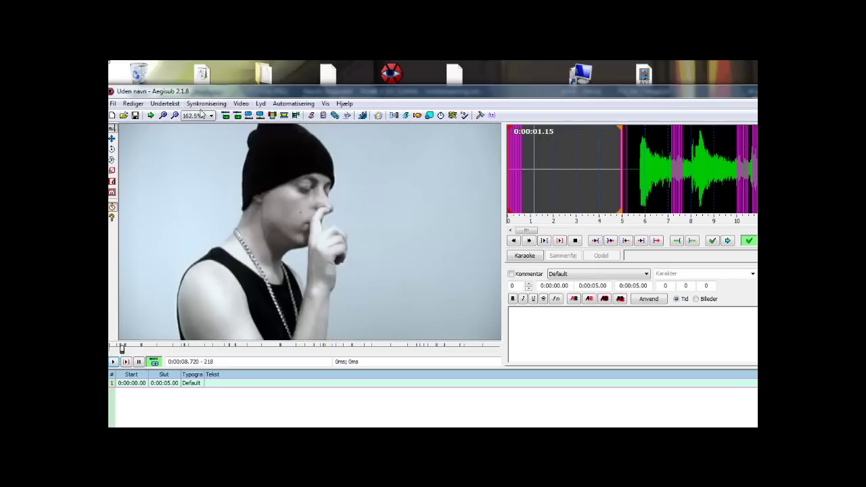
left_click(201, 116)
left_click(197, 146)
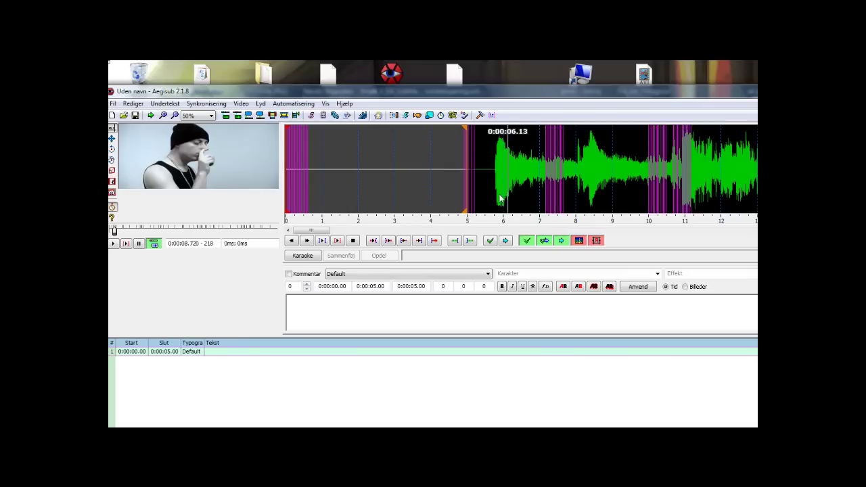
Mark the first subtitle line from 0:00:05.68 to 0:00:09.58 on the waveform and preview its audio.
left_click(491, 189)
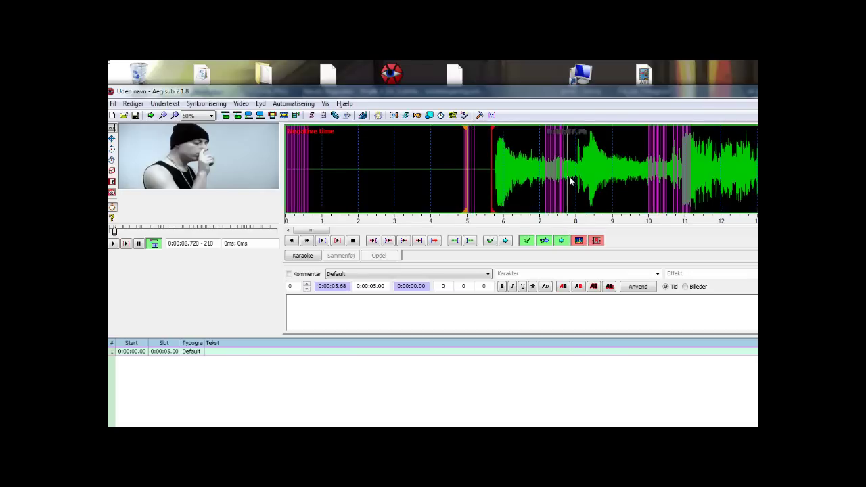
right_click(633, 193)
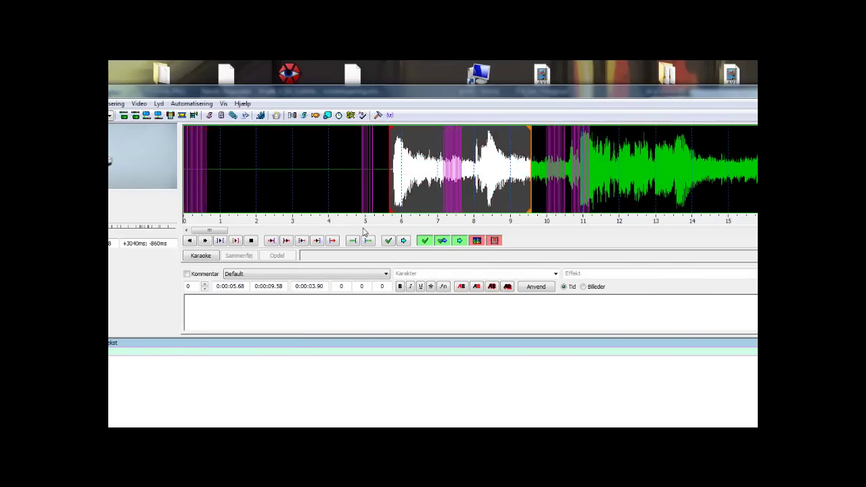
left_click(321, 242)
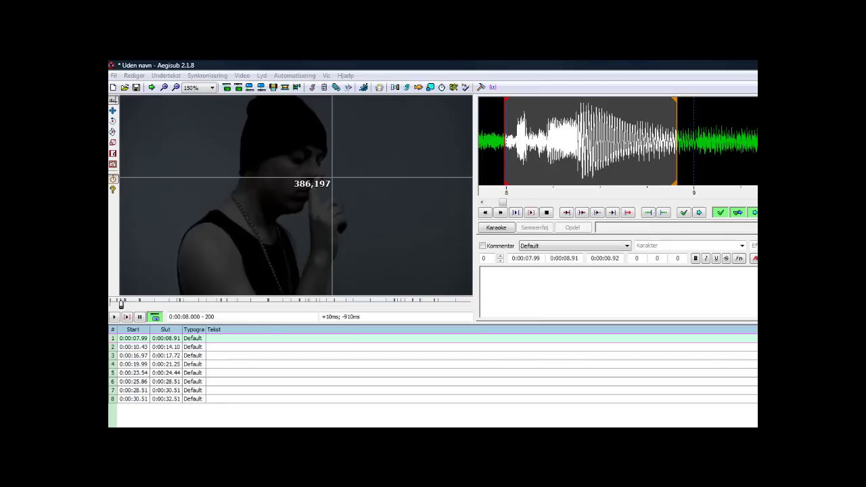
Set the first line's start to 0:00:07.98 and commit it with the text "OK".
left_click_drag(505, 120, 503, 119)
key("s")
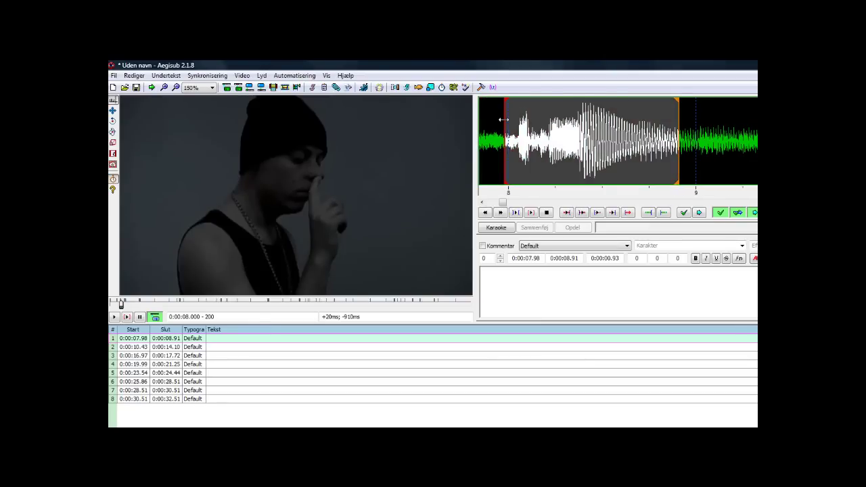
left_click(504, 279)
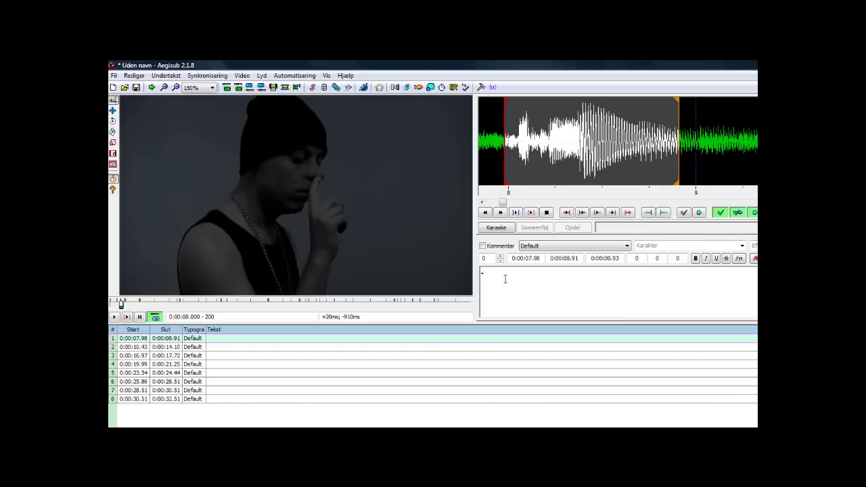
type("OK")
key("Return")
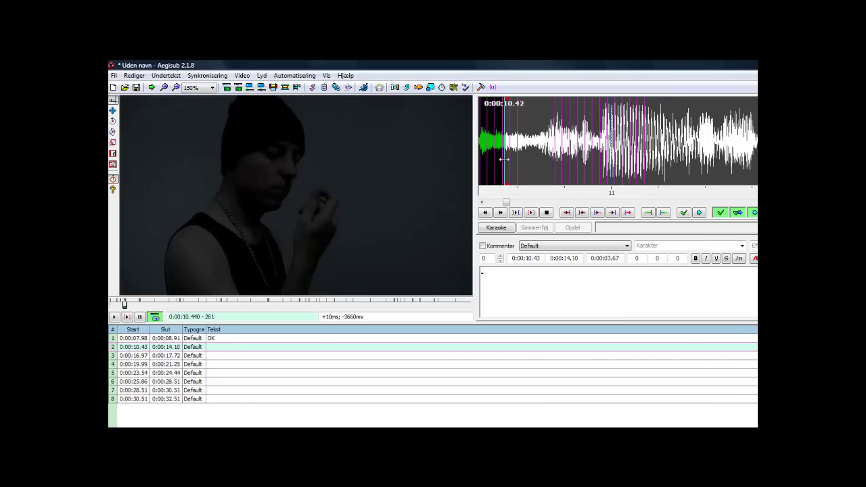
Try several start and end positions for the second line on the waveform.
type("s")
left_click(503, 175)
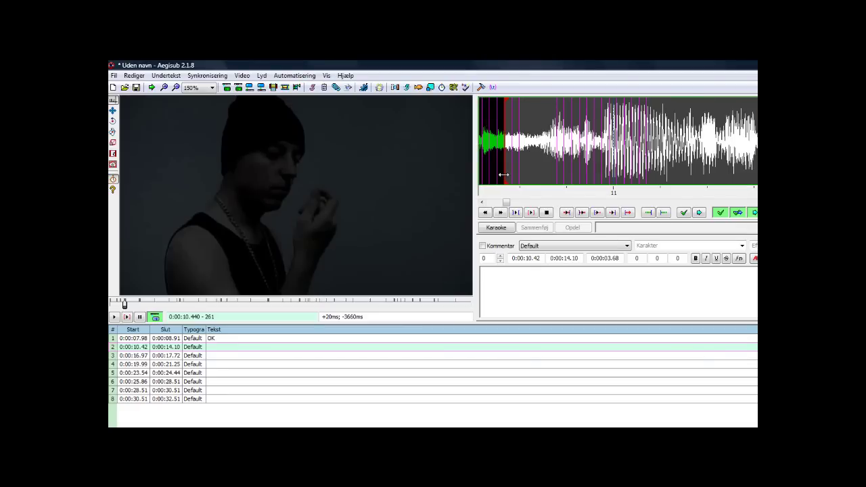
left_click_drag(688, 128, 689, 139)
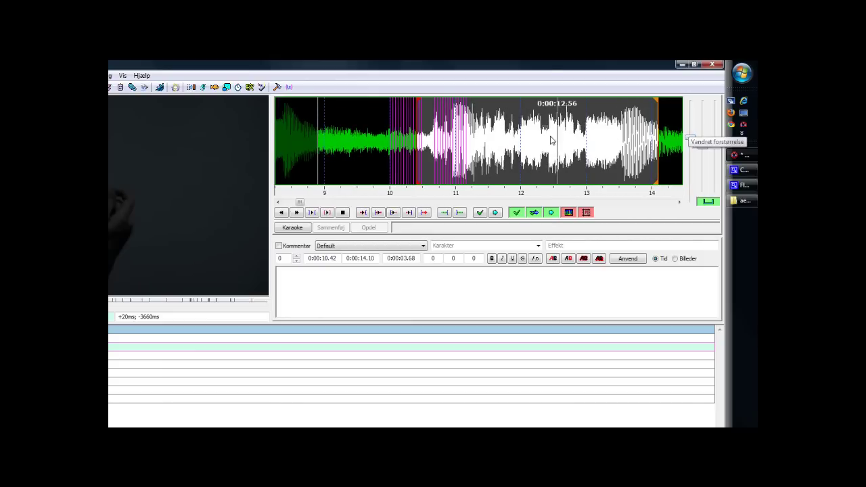
left_click(418, 129)
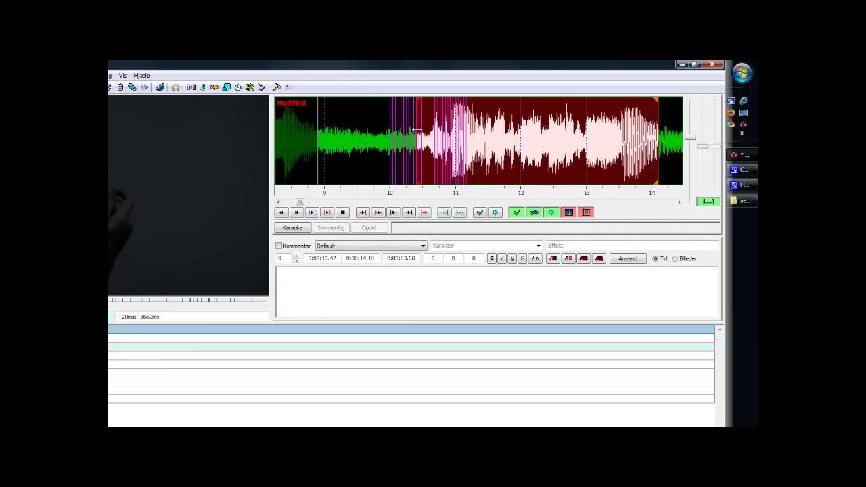
mouse_move(417, 129)
left_mouse_down()
mouse_move(381, 132)
mouse_move(425, 133)
mouse_move(359, 139)
left_mouse_up()
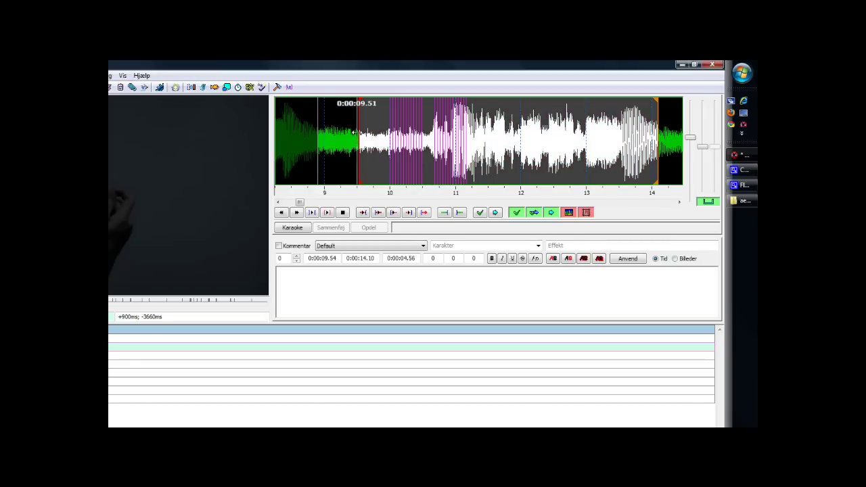
mouse_move(356, 133)
left_mouse_down()
mouse_move(429, 126)
mouse_move(426, 133)
left_mouse_up()
left_click(386, 132)
left_click(365, 132)
right_click(336, 130)
left_click(418, 131)
left_click(429, 139)
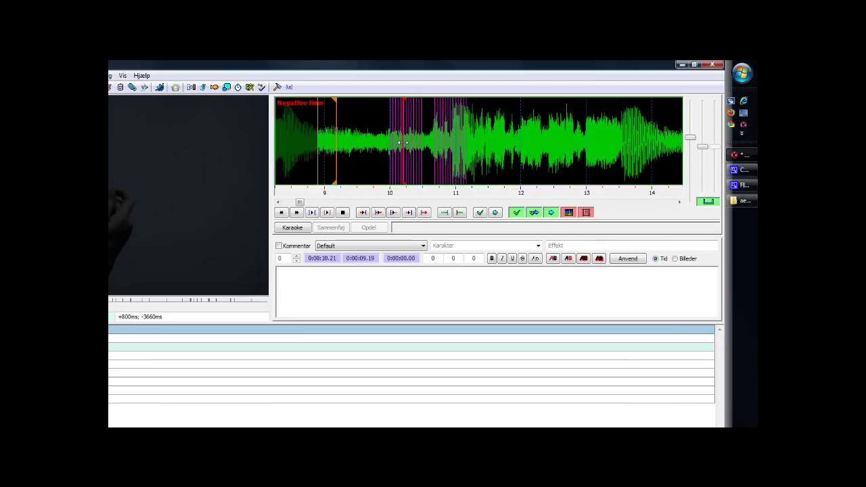
Time the second line from 0:00:10.56 to 0:00:14.30 and commit it with the text "Hvad vil du gøre hvis du kun havde 80 år tilbage at leve i?".
right_click(648, 135)
right_click(656, 143)
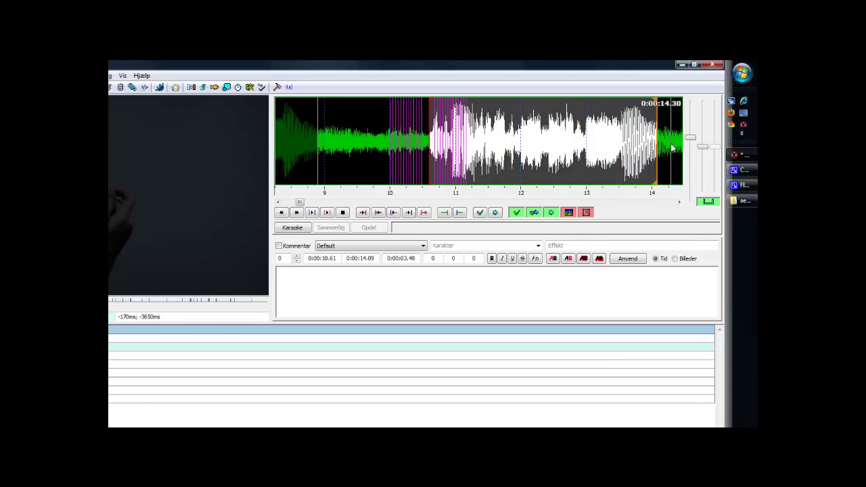
right_click(676, 146)
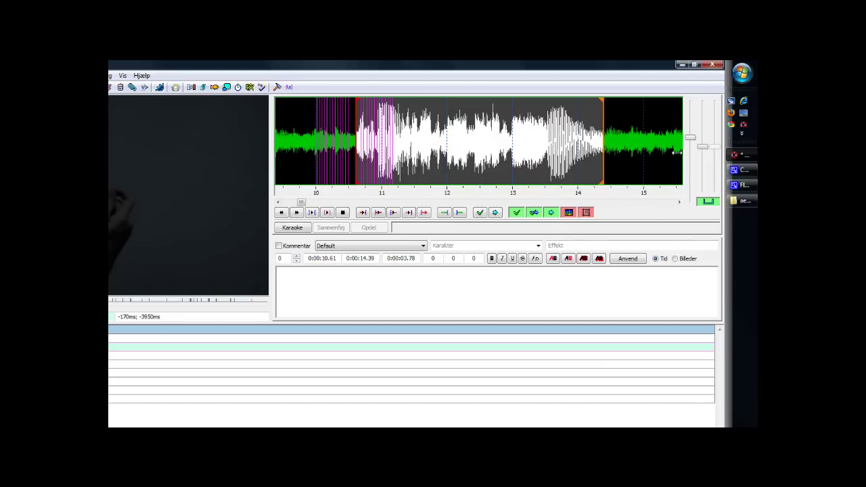
left_click(352, 169)
key("s")
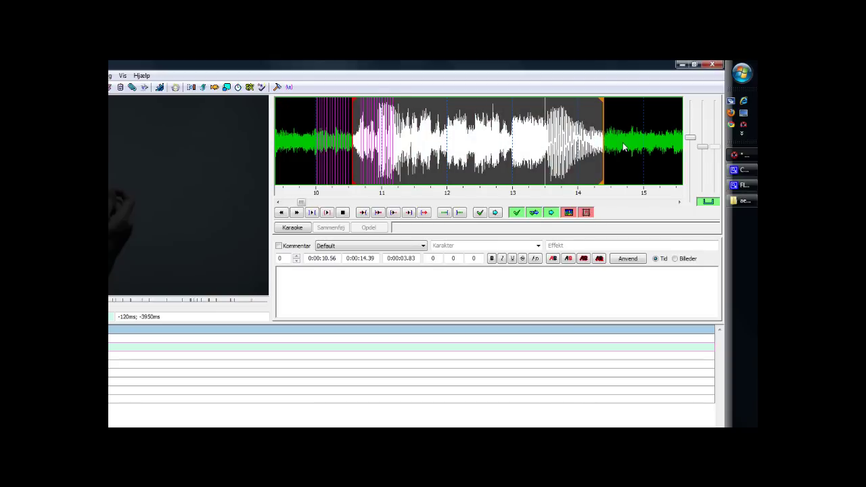
right_click(596, 142)
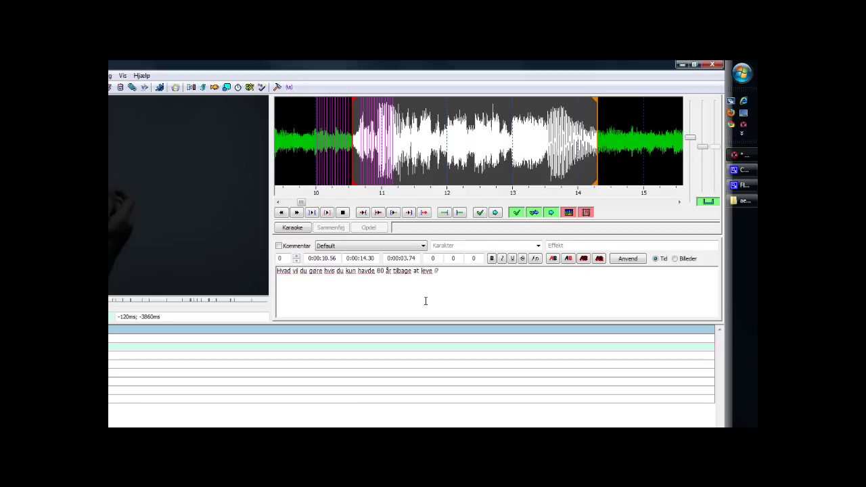
key("Return")
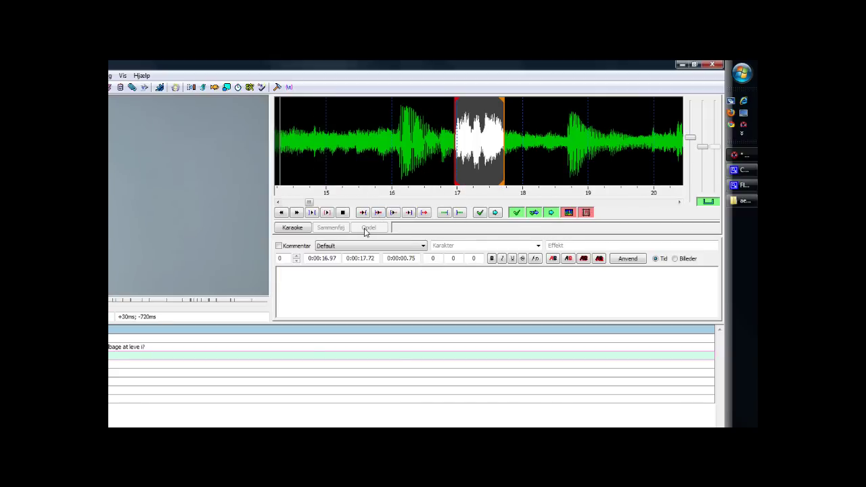
Set the third line's start to 0:00:16.80 and commit it with the text "Hvad jeg vil gøre?".
left_click(308, 203)
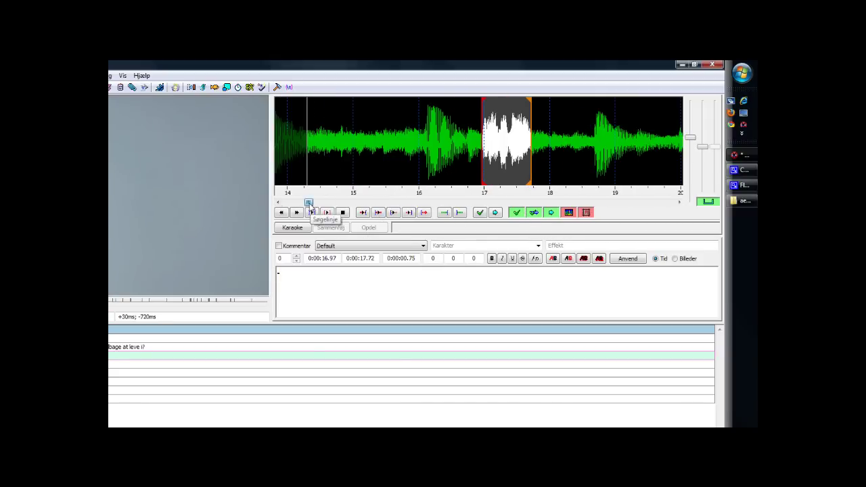
left_click_drag(507, 133, 330, 133)
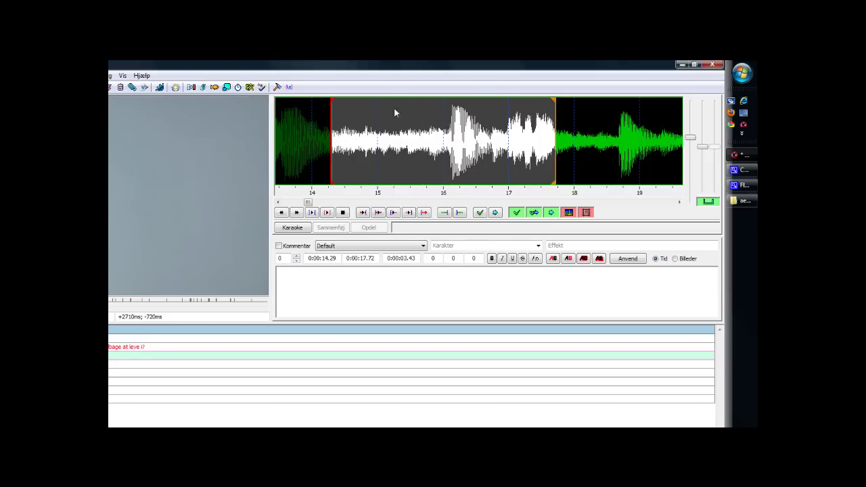
left_click_drag(335, 167, 494, 152)
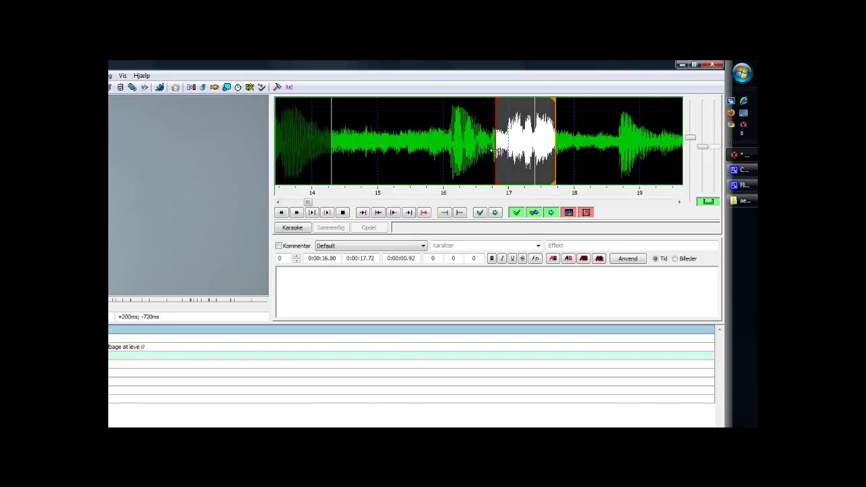
left_click(426, 293)
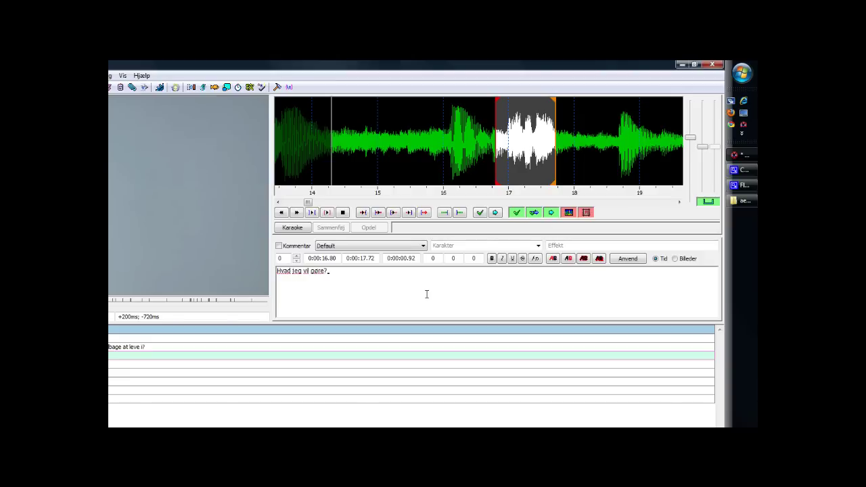
key("Return")
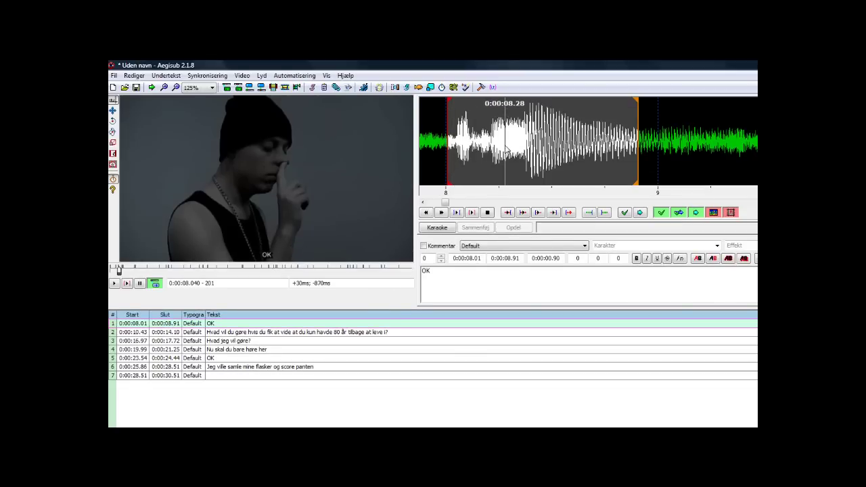
Adjust the first "OK" line's start to 0:00:07.99, preview its audio and commit the line.
left_click(446, 138)
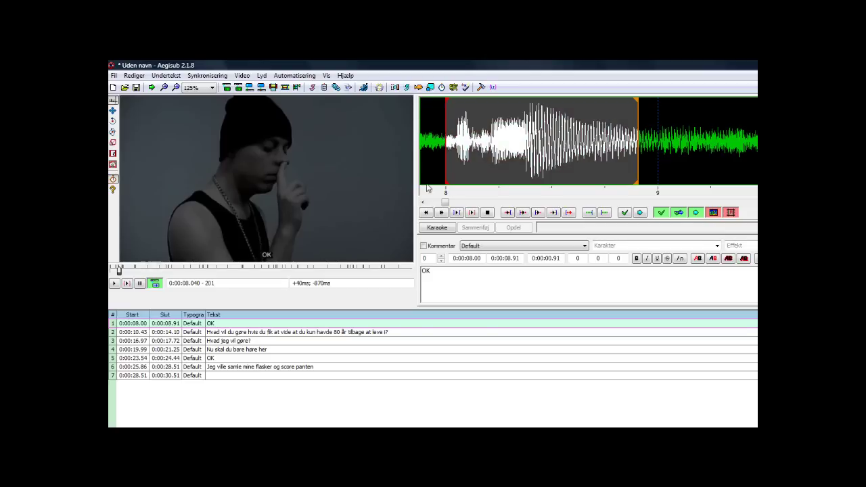
left_click(446, 169)
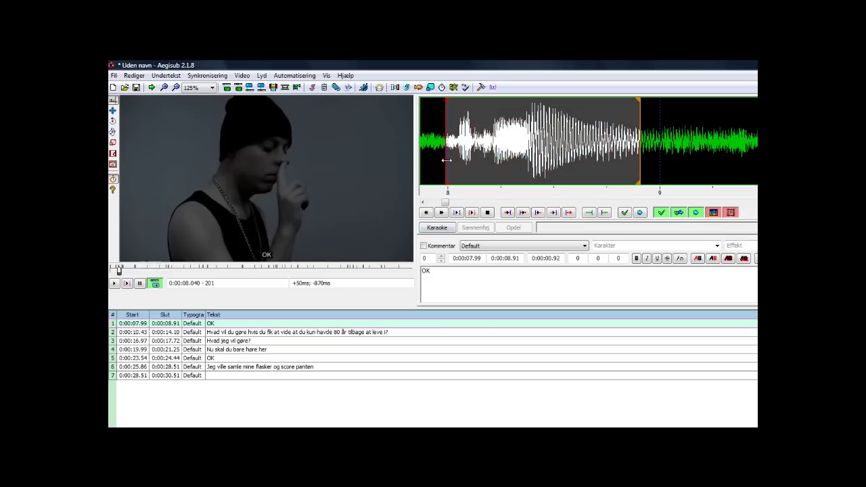
key("s")
key("Return")
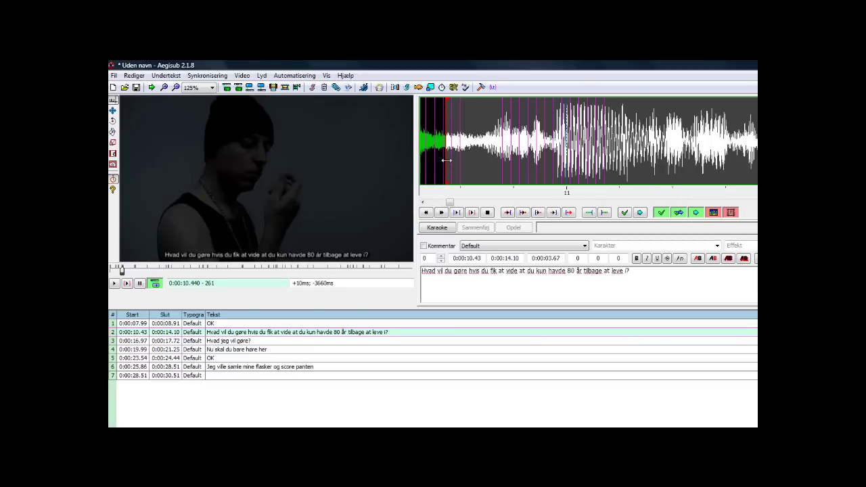
Go through the following subtitle lines one by one to check their text and timing against the video.
key("Return")
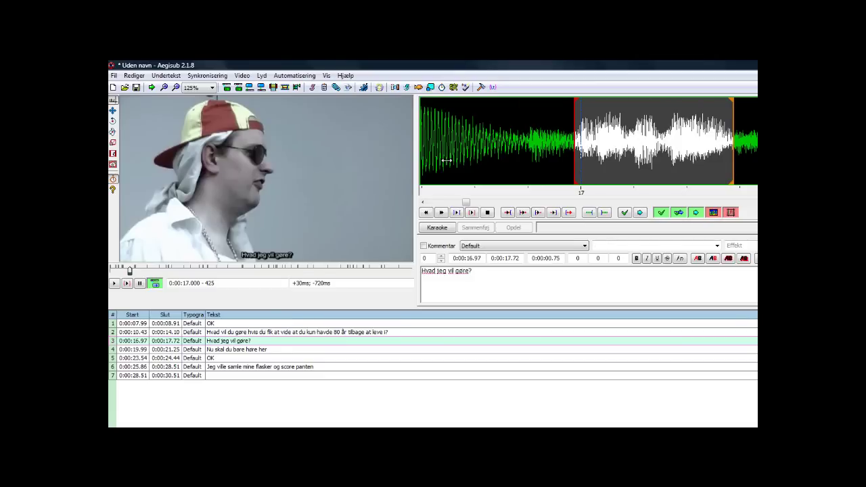
key("Return")
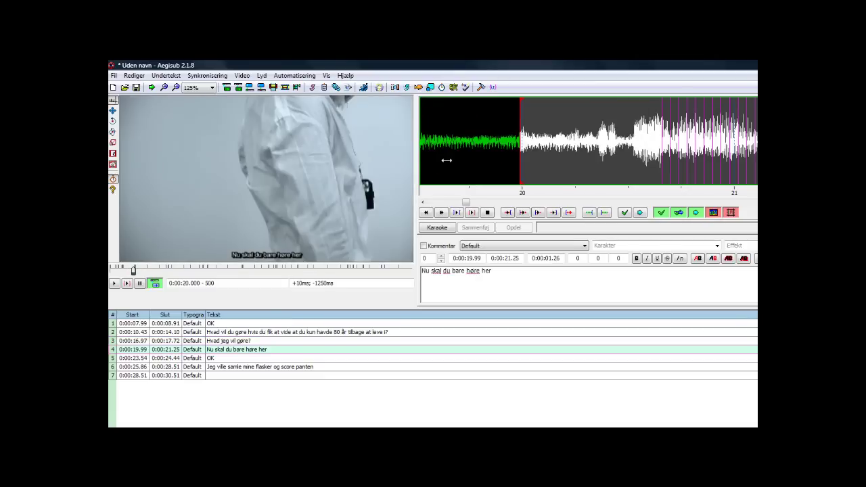
key("Return")
key("Return")
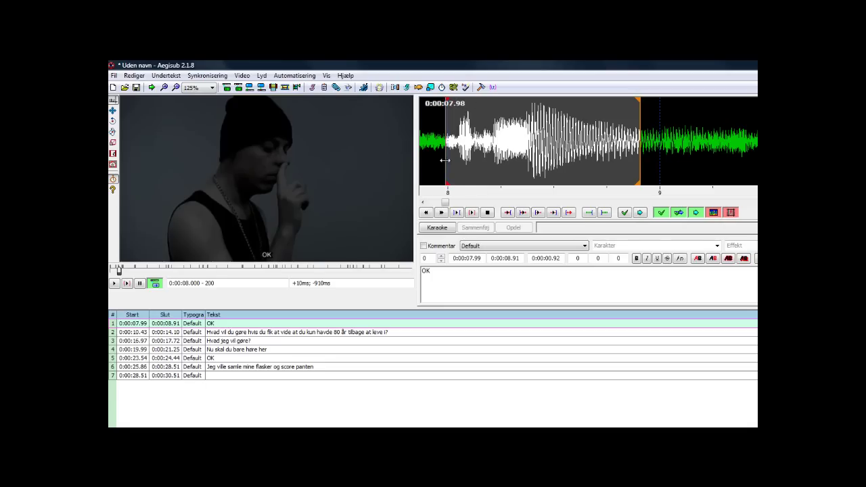
Enable karaoke timing for the first "OK" line and commit it as a single karaoke syllable.
left_click(452, 227)
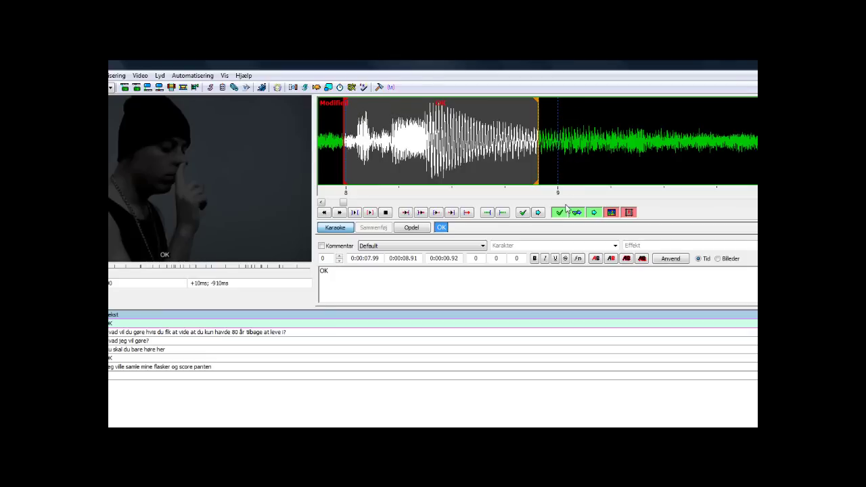
left_click(522, 212)
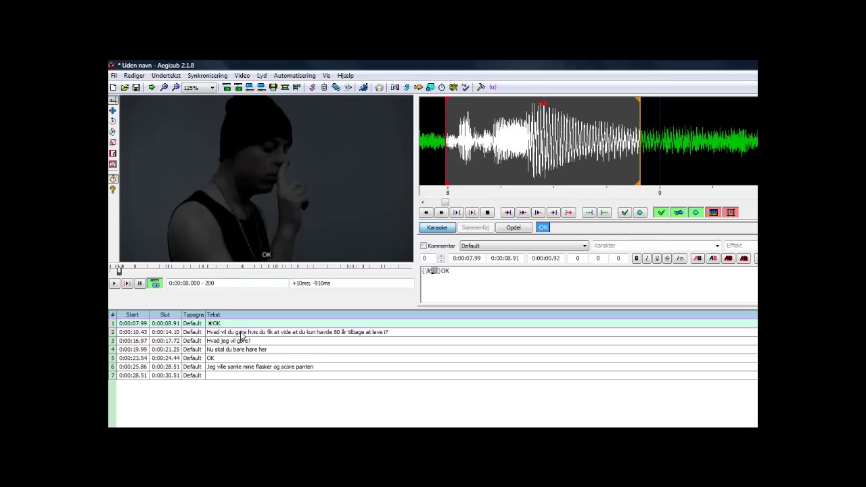
In the second line, time the syllables "Hvad" to about 0.35 s, "vil" to about 0.05 s and "du" to about 0.09 s.
left_click(241, 336)
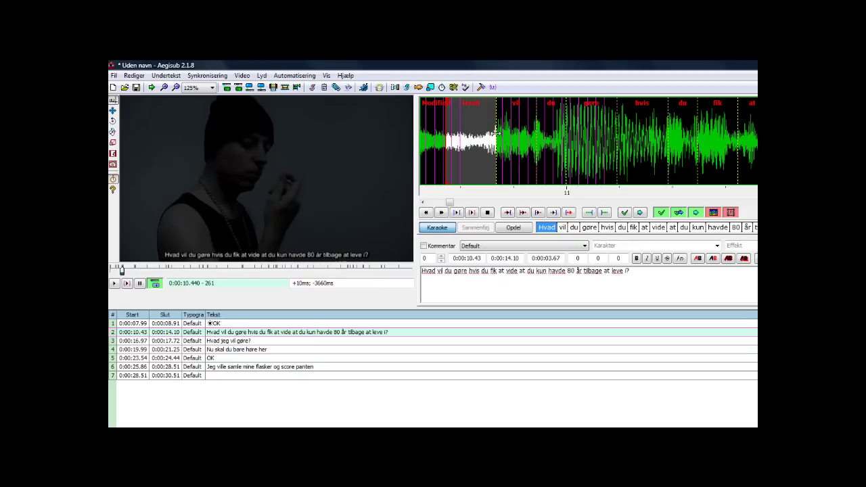
left_click_drag(496, 133, 512, 136)
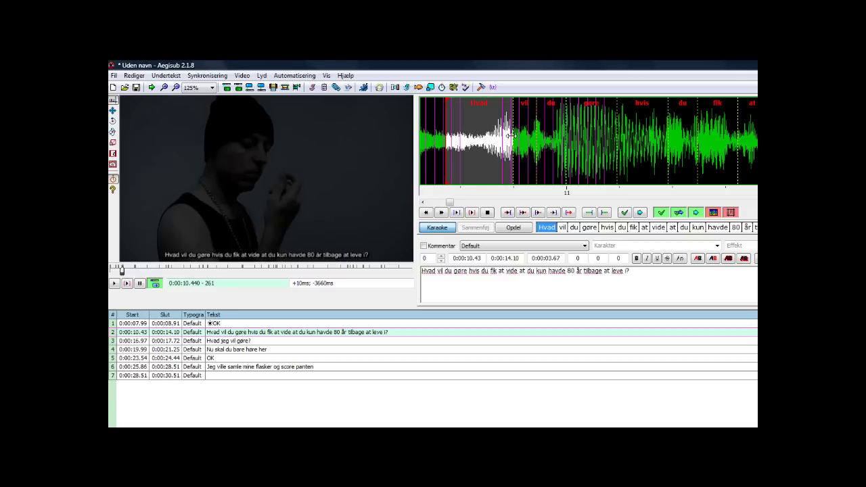
mouse_move(511, 135)
left_mouse_down()
mouse_move(525, 137)
mouse_move(515, 138)
left_mouse_up()
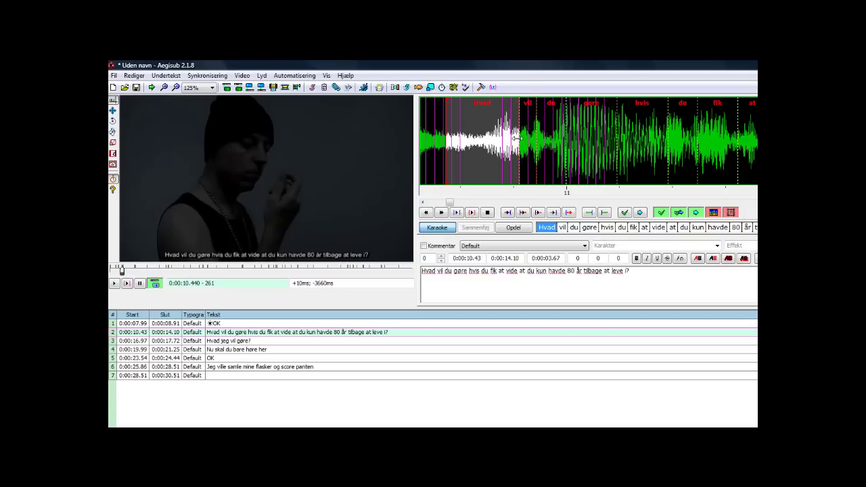
left_click(526, 142)
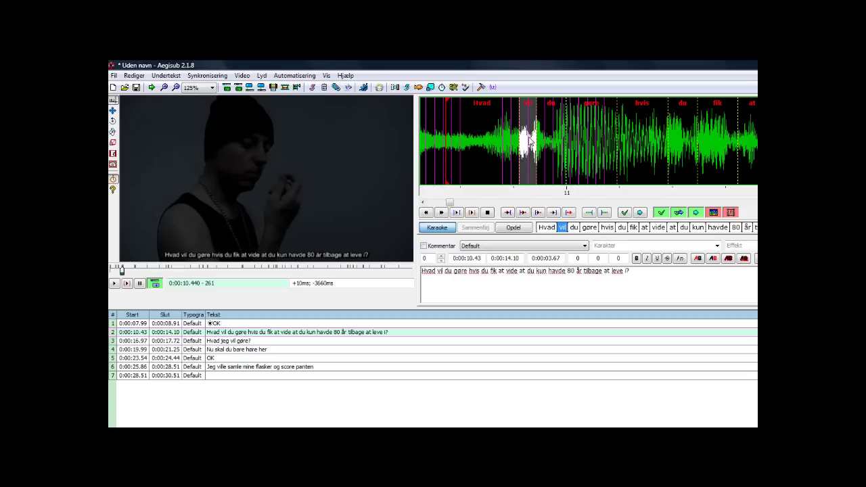
left_click(549, 142)
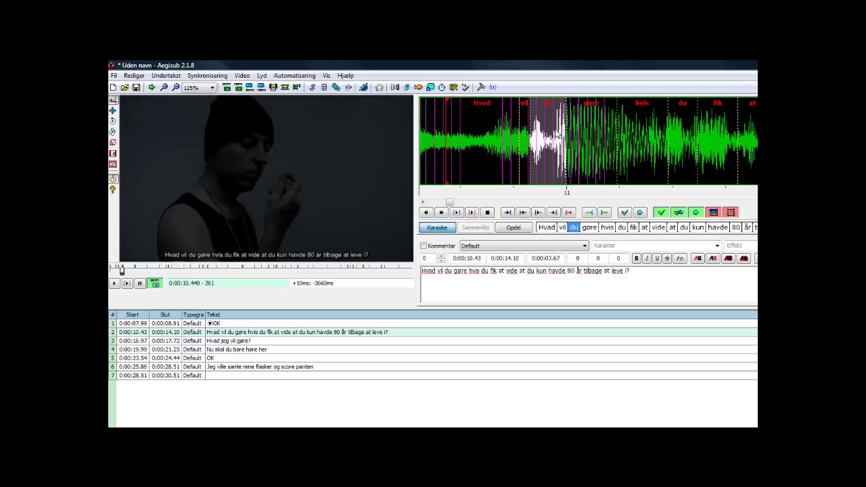
Time "gøre" to about 0.22 s, "hvis" to about 0.09 s, "du" to about 0.13 s and "fik" to about 0.10 s.
left_click(595, 138)
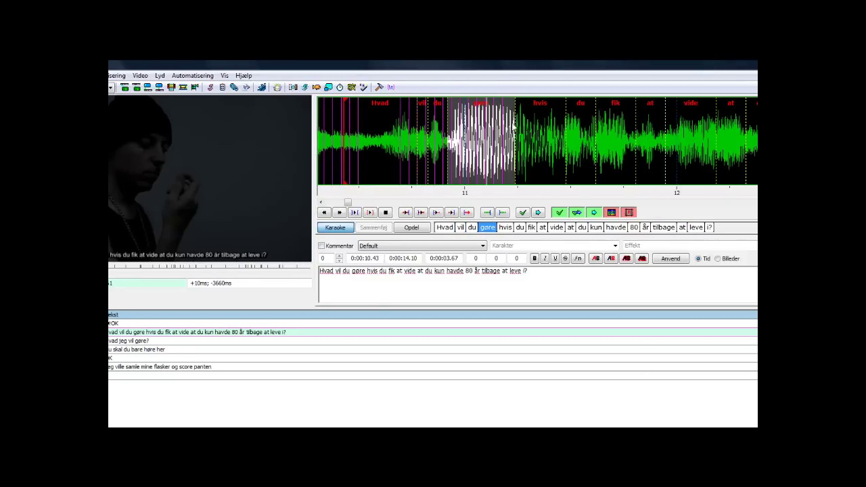
left_click_drag(517, 122, 495, 133)
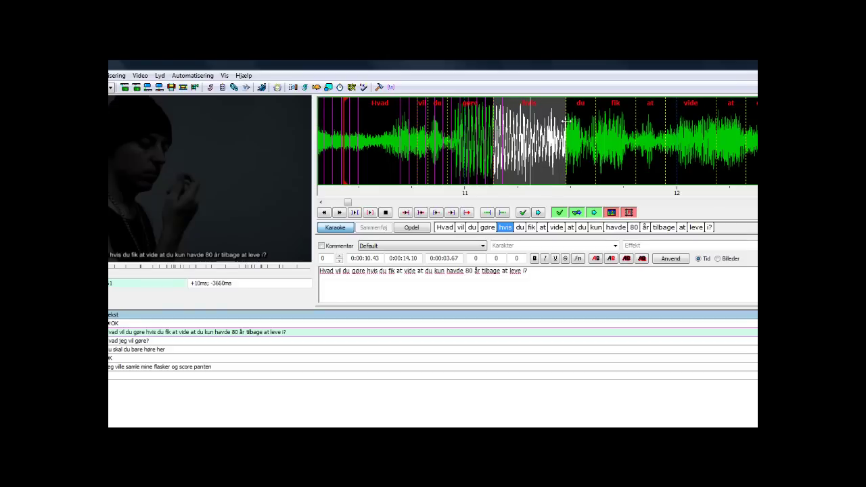
left_click_drag(565, 131, 512, 135)
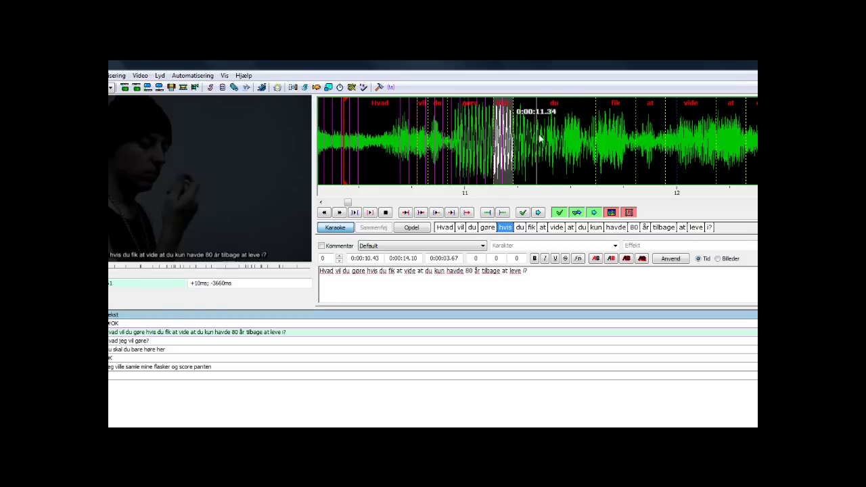
left_click(543, 140)
left_click_drag(595, 135, 464, 119)
left_click(453, 134)
Time the syllables "at" to about 0.11 s, "vide" to about 0.21 s and the second "at" to about 0.07 s.
left_click(481, 136)
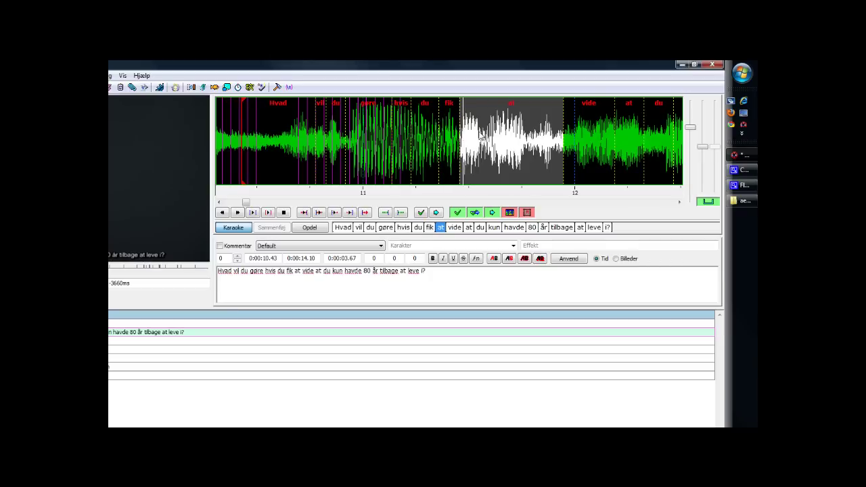
left_click_drag(563, 118, 483, 121)
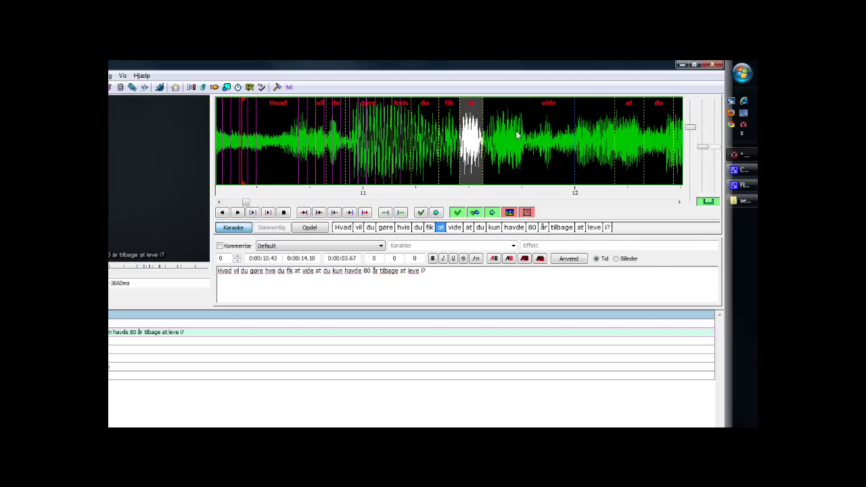
left_click(573, 130)
left_click_drag(614, 122, 528, 123)
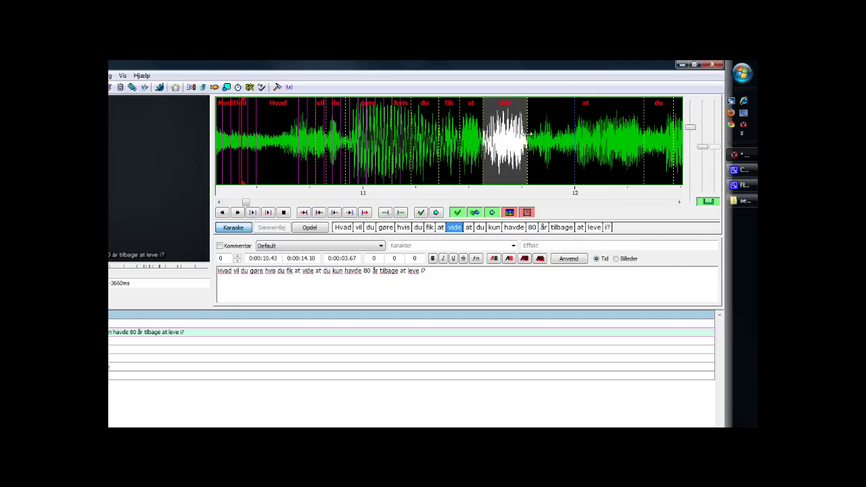
left_click(554, 141)
left_click_drag(633, 135, 543, 135)
Fit the second "du" to about 0.11 s and "kun" to about 0.14 s on the waveform.
left_click(553, 138)
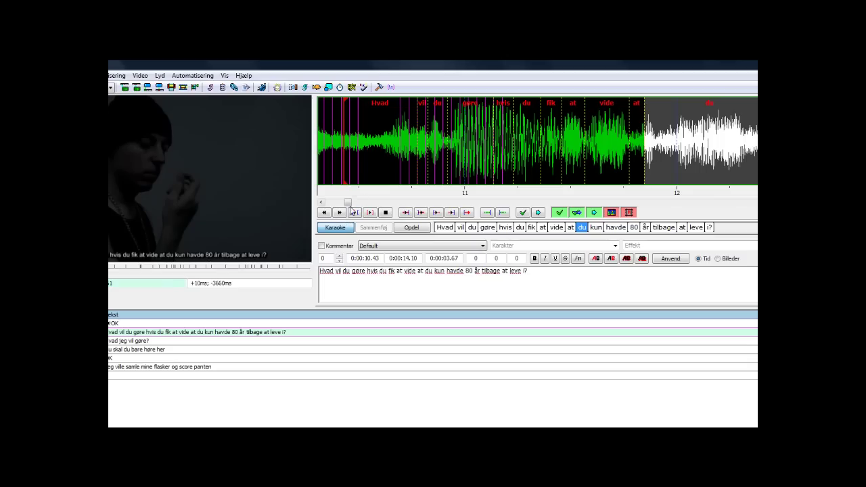
left_click_drag(347, 201, 350, 201)
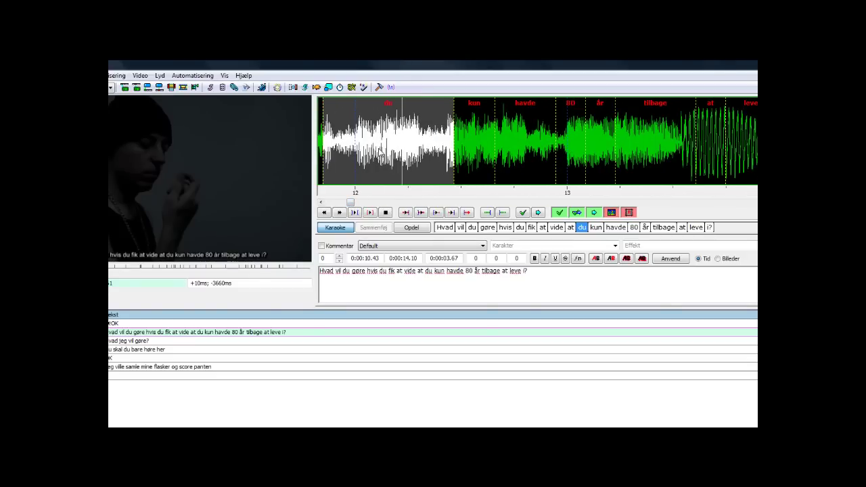
left_click_drag(441, 127, 361, 138)
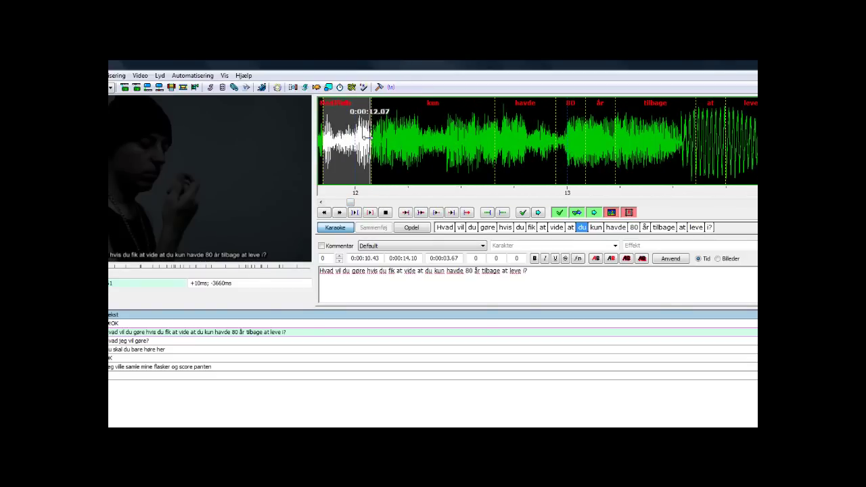
left_click(388, 145)
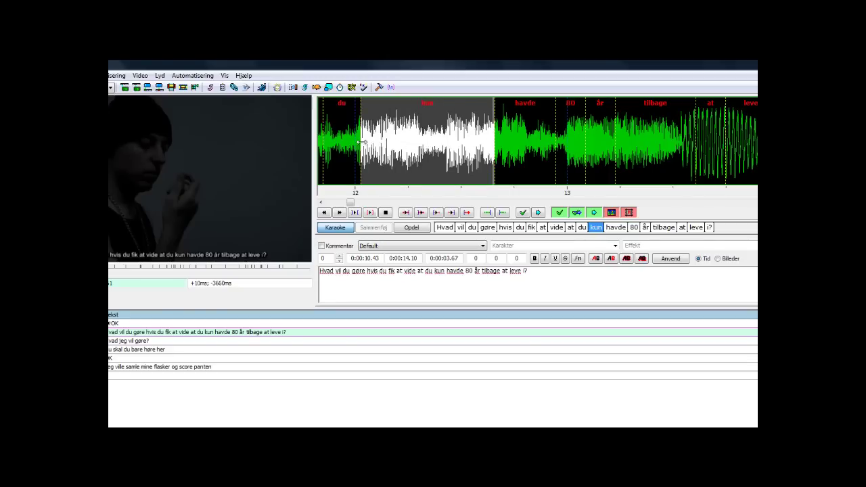
left_click_drag(361, 143, 352, 144)
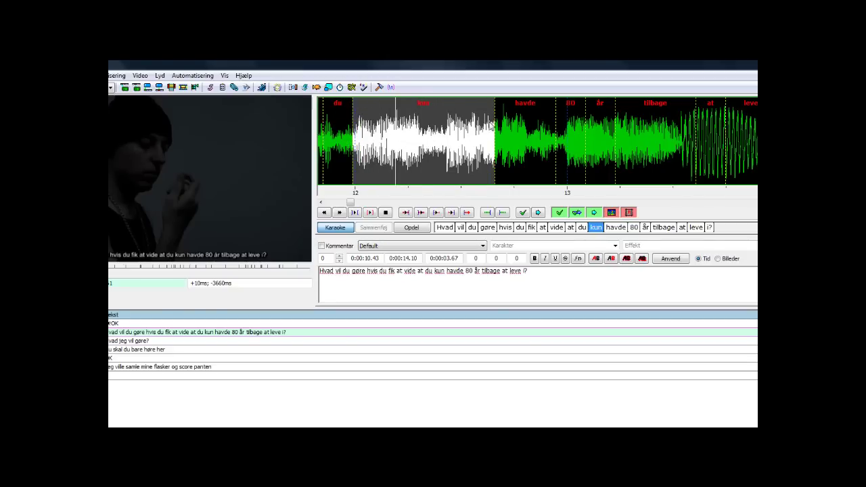
left_click_drag(496, 121, 417, 138)
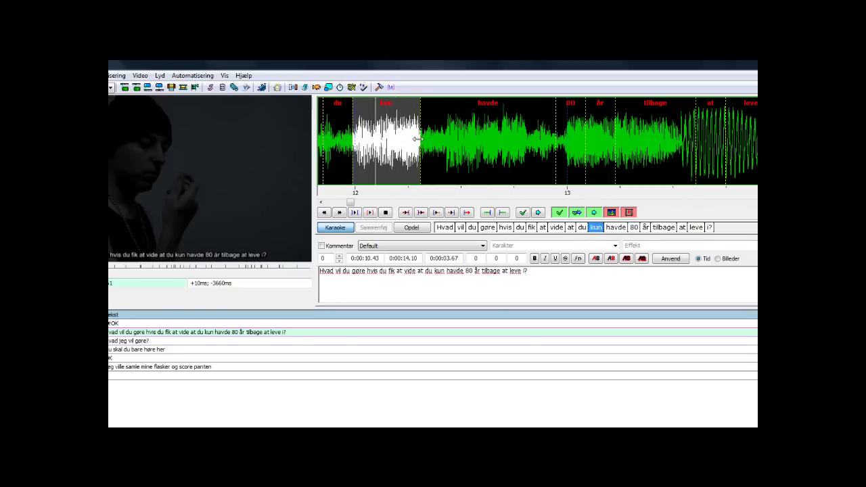
left_click_drag(351, 138, 344, 136)
left_click_drag(420, 132, 372, 140)
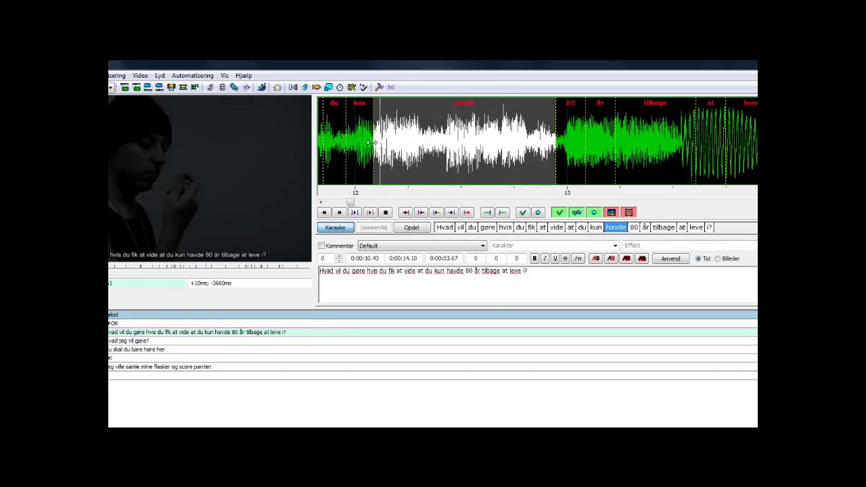
left_click_drag(376, 140, 378, 140)
Shorten the syllables "havde", "80", "år" and "tilbage" to match the speech, with "tilbage" about 0.32 s long.
left_click_drag(557, 120, 424, 118)
left_click(501, 120)
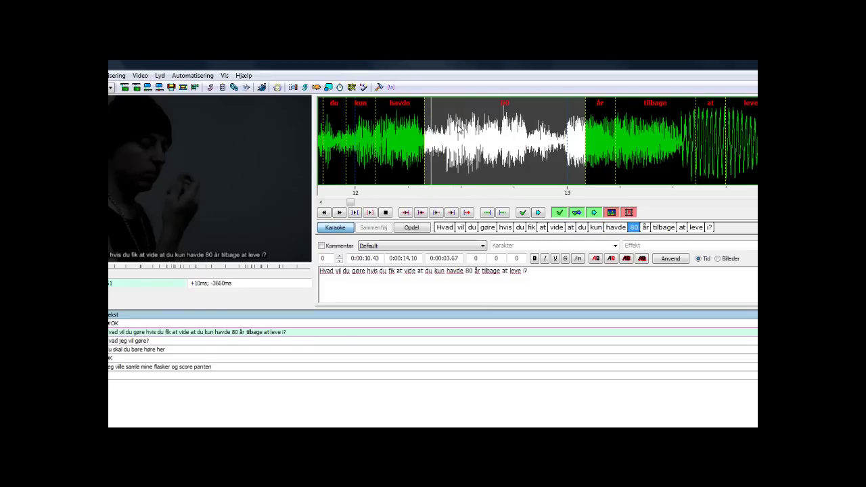
left_click_drag(482, 117, 401, 111)
left_click(416, 111)
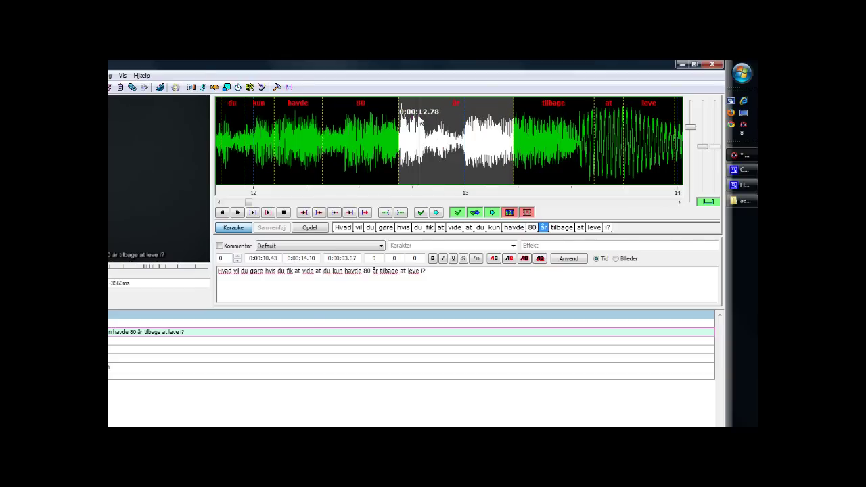
left_click_drag(514, 112, 429, 111)
left_click(514, 112)
left_click_drag(594, 110, 495, 128)
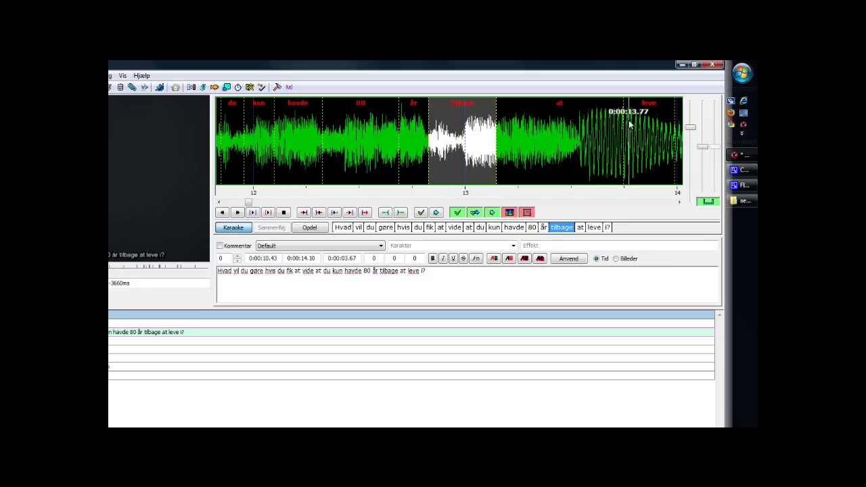
Time the last "at" to about 0.13 s and "leve" to about 0.16 s, and commit the second line's karaoke timing.
left_click(510, 152)
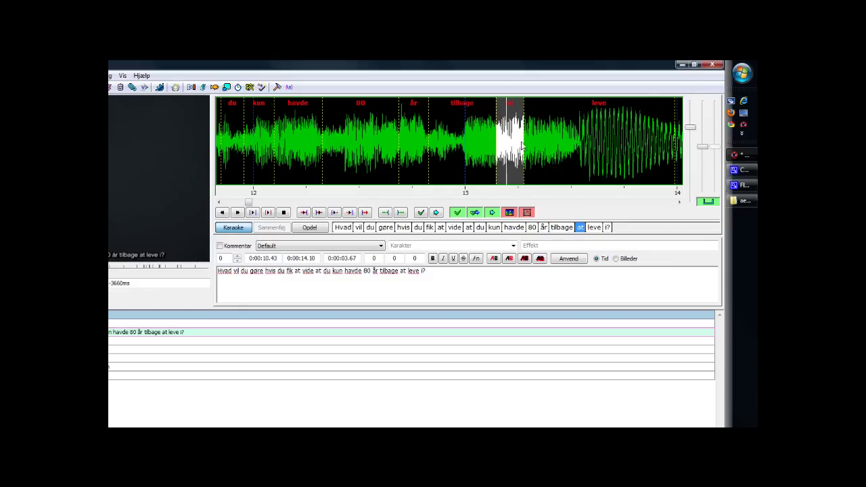
left_click(542, 146)
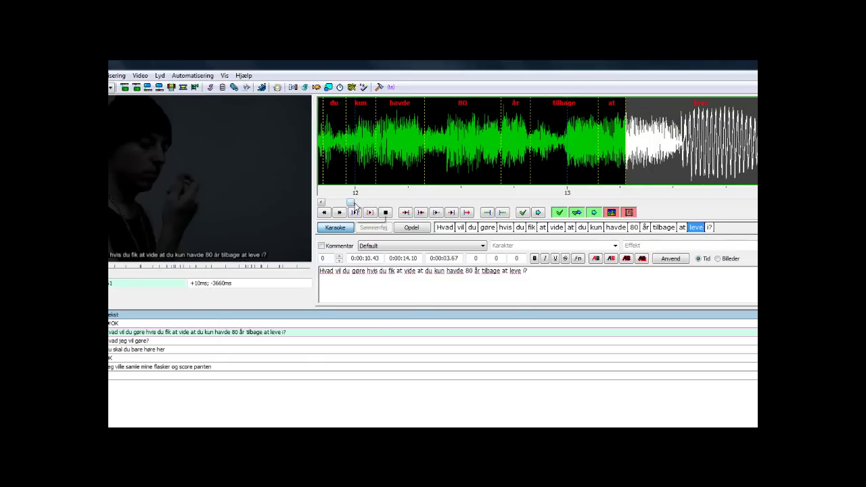
left_click_drag(350, 202, 353, 202)
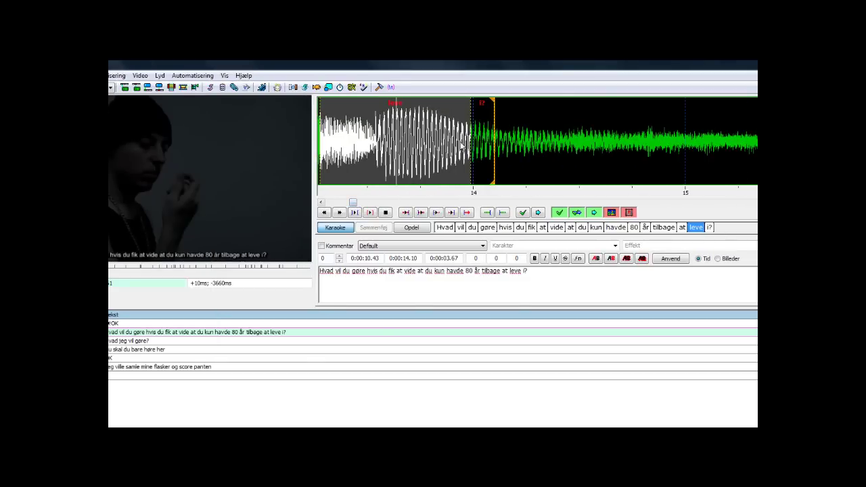
left_click_drag(472, 144, 356, 145)
left_click(344, 146)
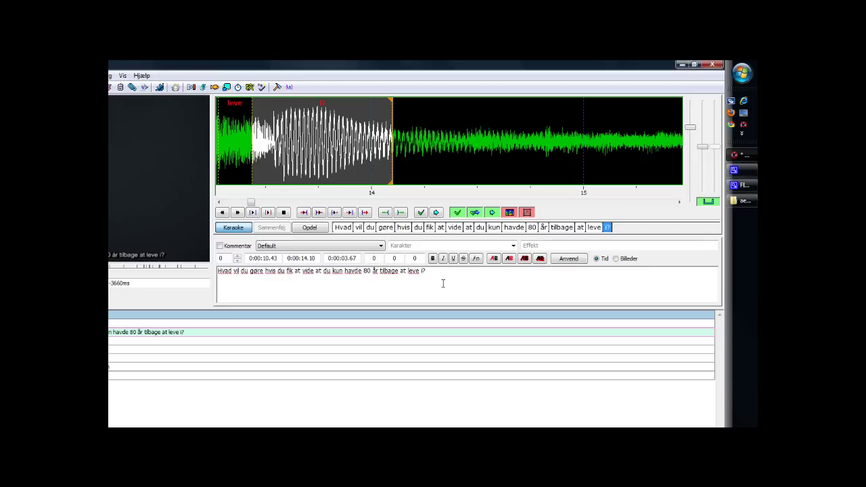
left_click(420, 212)
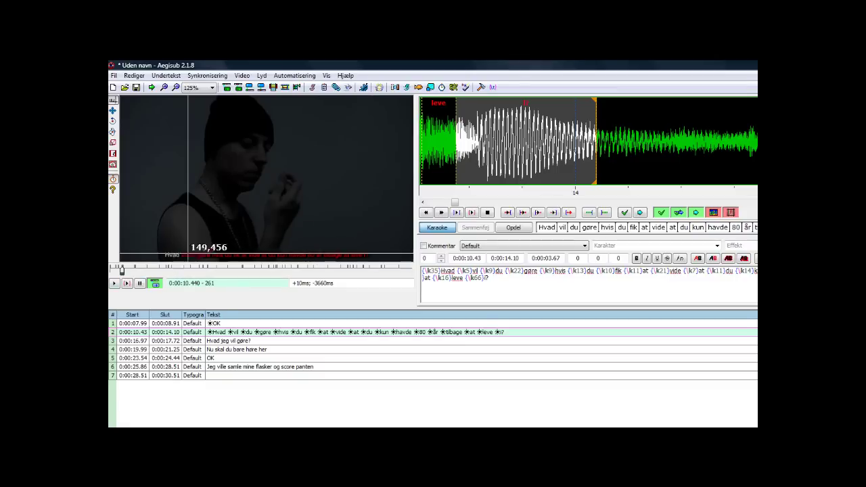
Set the video zoom to 150% and play the video to check the second line's karaoke effect.
left_click(198, 88)
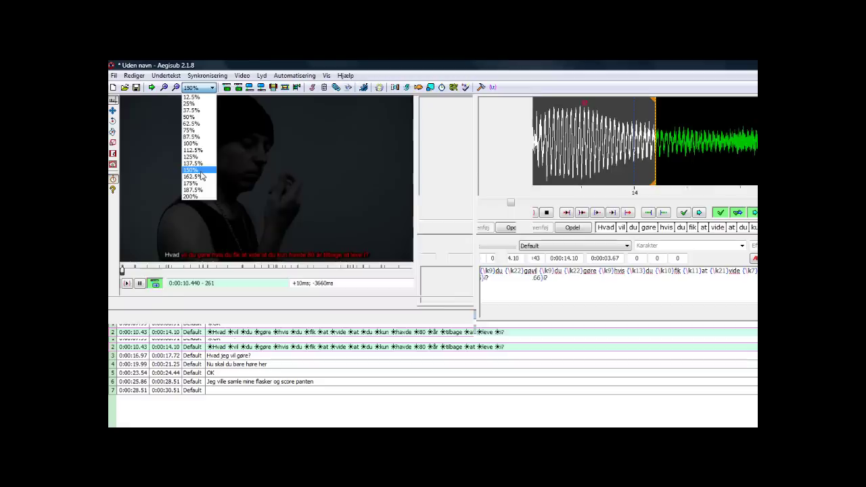
left_click(201, 171)
left_click(115, 317)
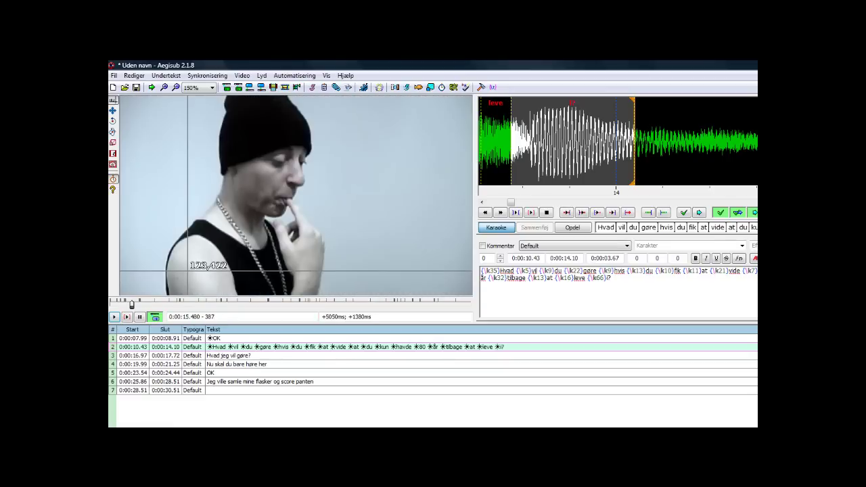
left_click(122, 301)
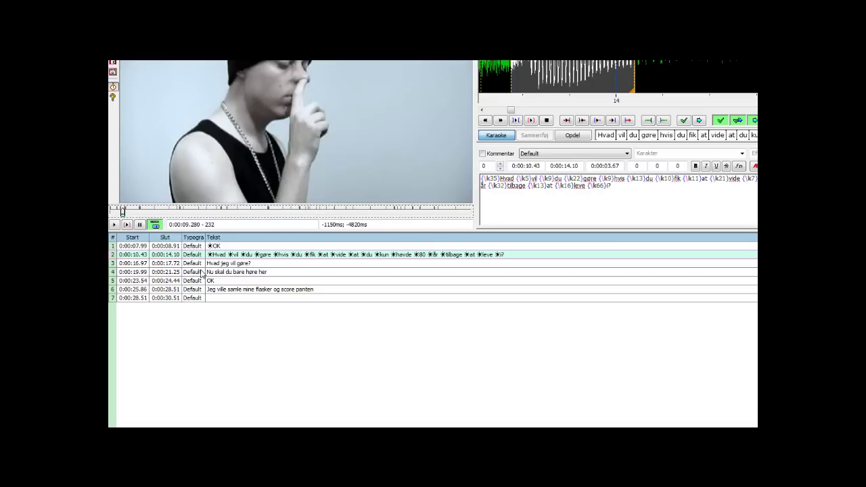
On the third line, time "Hvad" to about 0.12 s and "jeg" to about 0.14 s on the waveform.
left_click(201, 263)
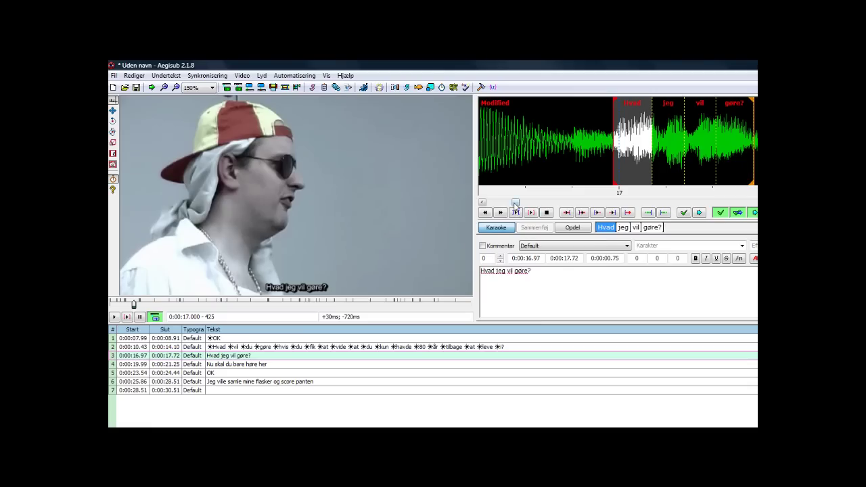
left_click(515, 210)
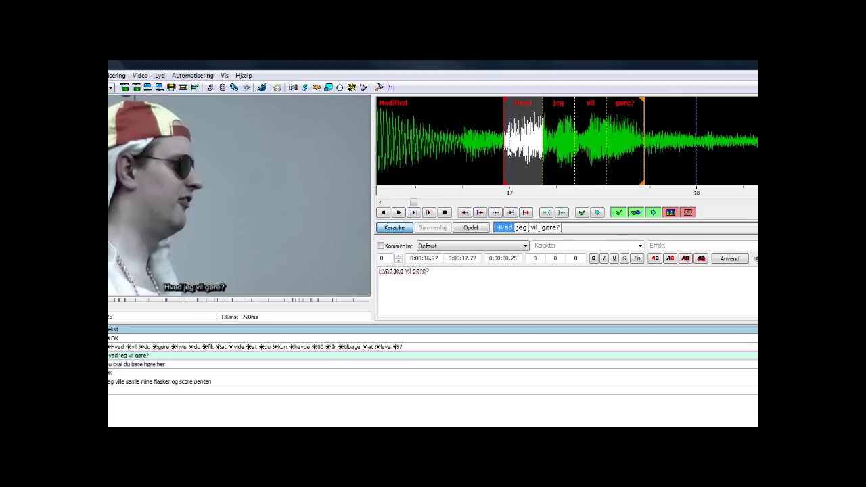
left_click(552, 146)
left_click_drag(541, 148, 524, 149)
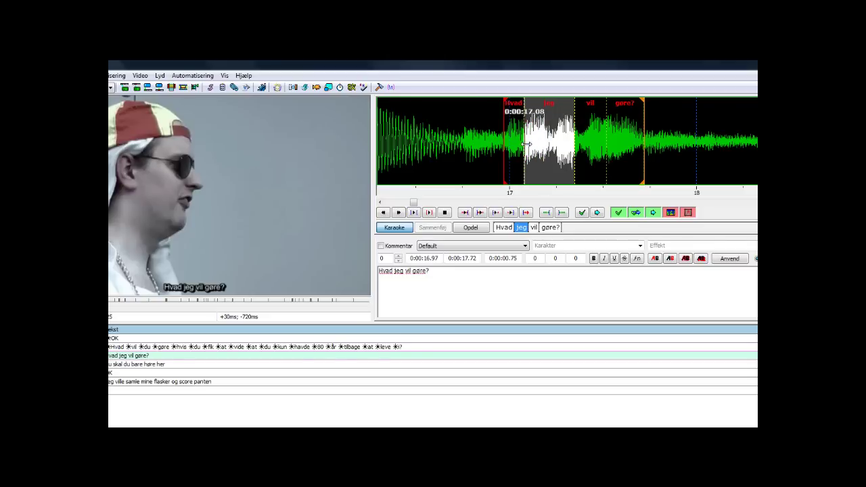
left_click_drag(574, 144, 552, 144)
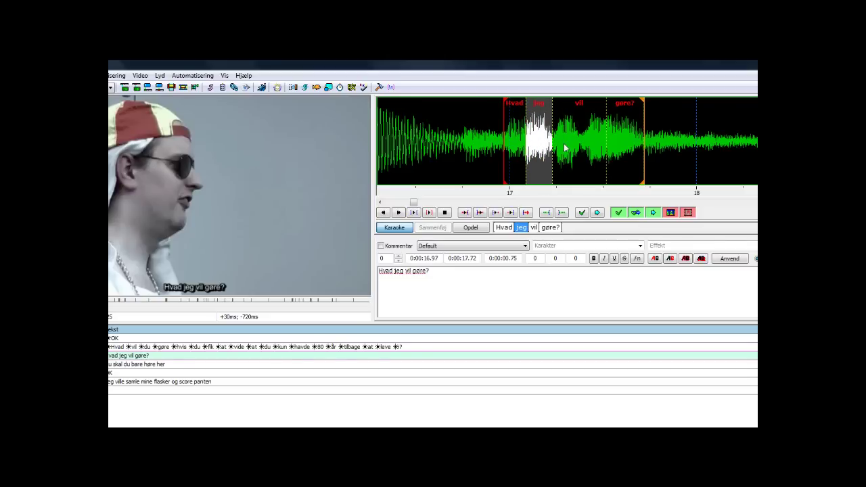
Time "vil" to about 0.17 s, commit the third line's karaoke timing and play the video to check it.
left_click(565, 148)
left_click_drag(606, 142, 581, 134)
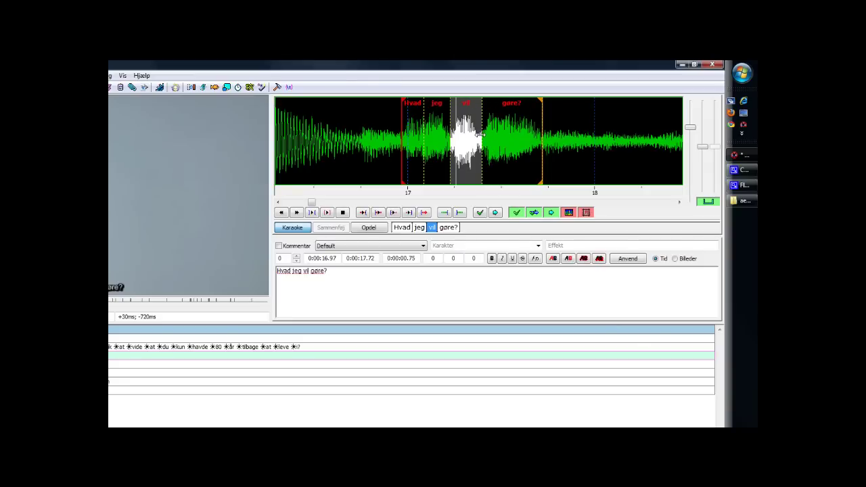
left_click(493, 140)
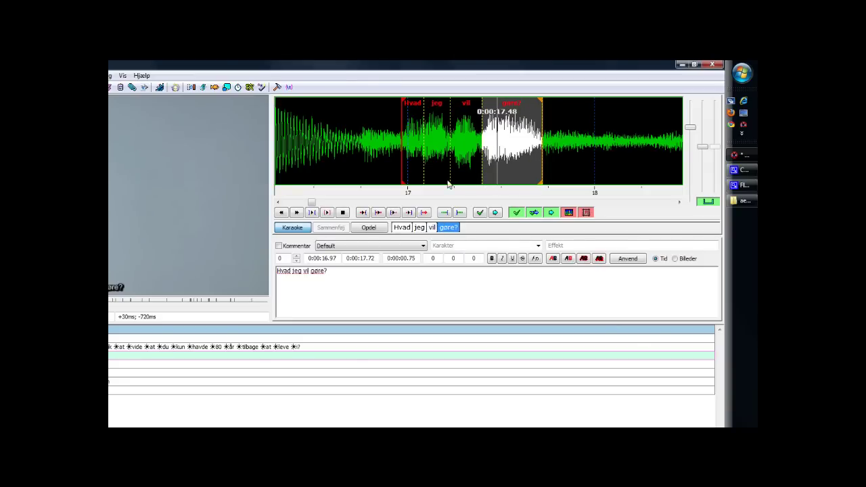
left_click(478, 213)
left_click(114, 317)
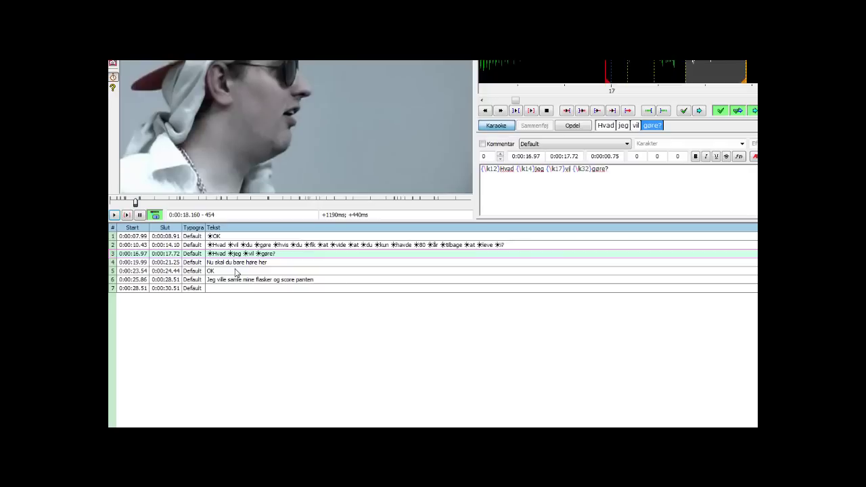
On the fourth line, "Nu skal du bare høre her", time "Nu" to about 0.36 s, checking it and "skal" by ear.
left_click(241, 264)
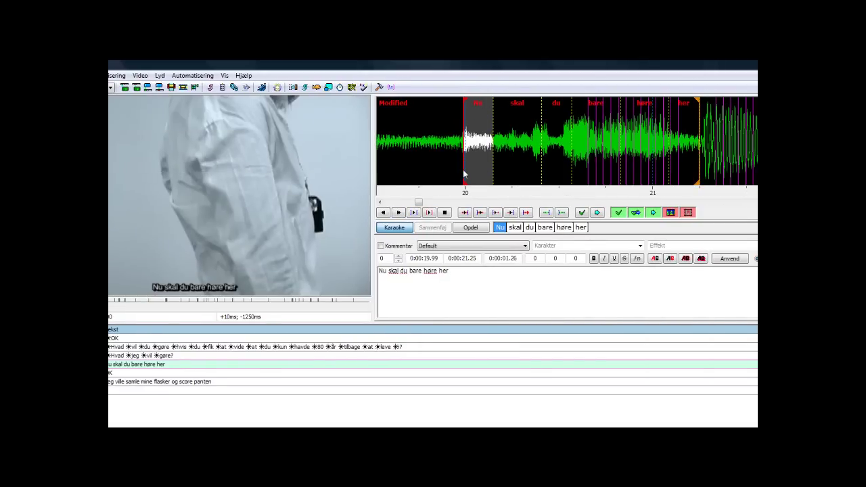
left_click_drag(493, 149, 539, 148)
left_click(533, 149)
left_click(533, 154)
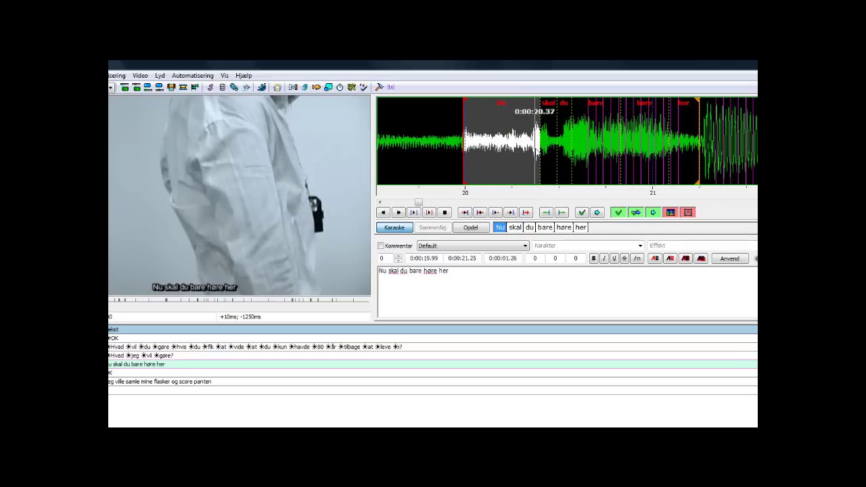
left_click(550, 150)
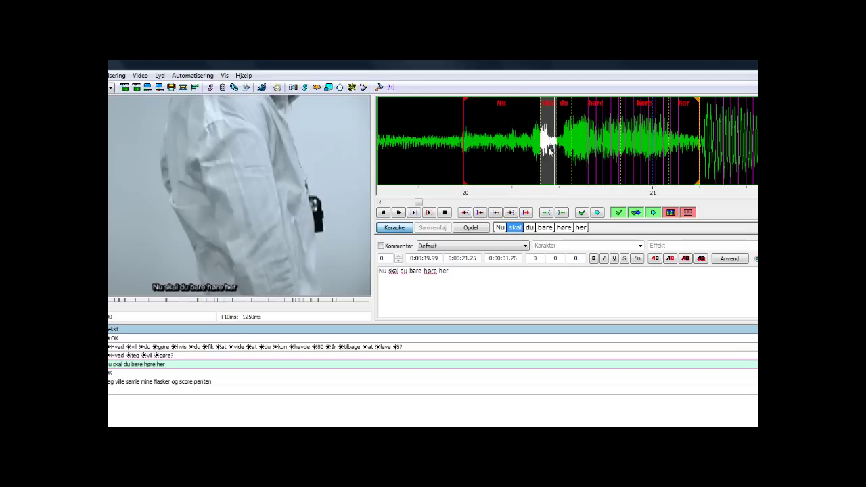
mouse_move(539, 150)
left_mouse_down()
mouse_move(522, 151)
mouse_move(530, 152)
left_mouse_up()
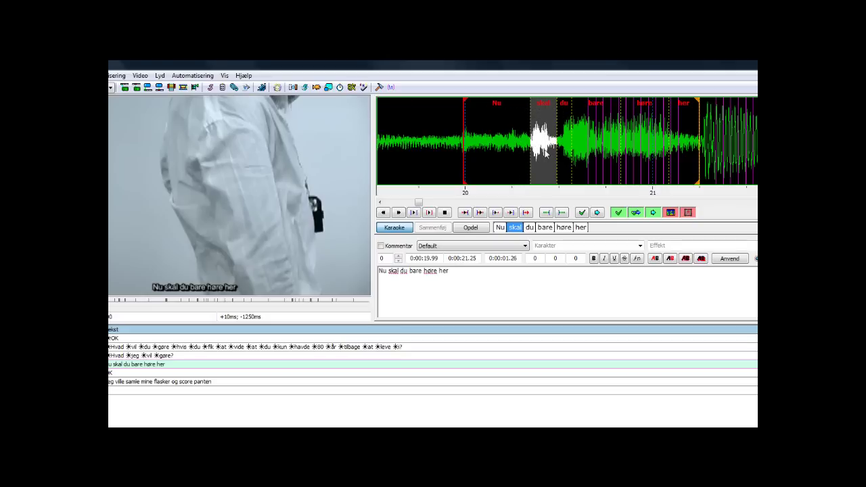
left_click(494, 150)
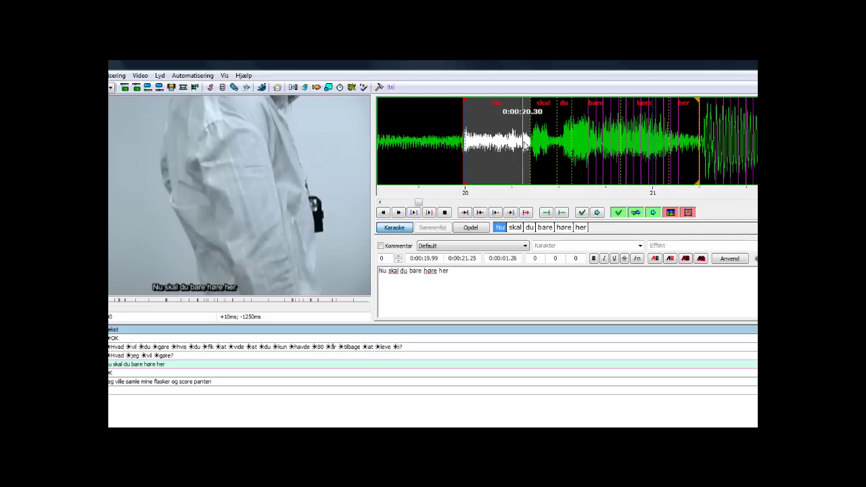
left_click(536, 143)
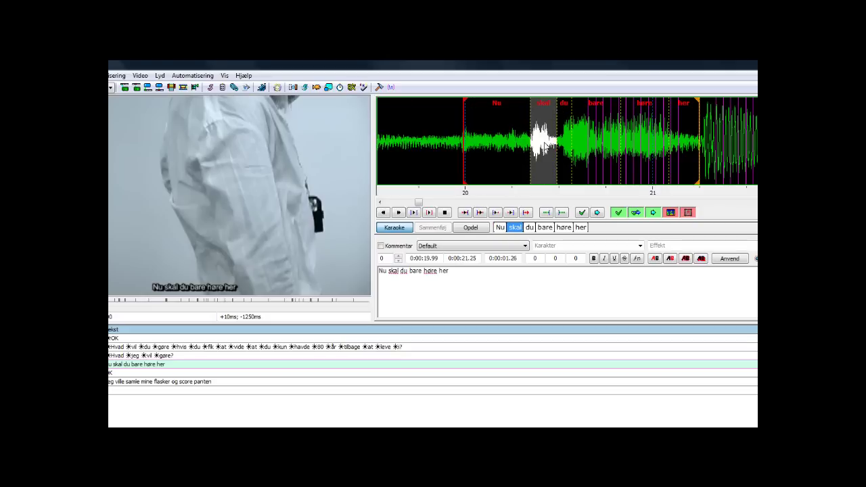
Fit "skal" to about 0.05 s and "du" to about 0.07 s, and shorten "bare" on the waveform.
left_click(560, 149)
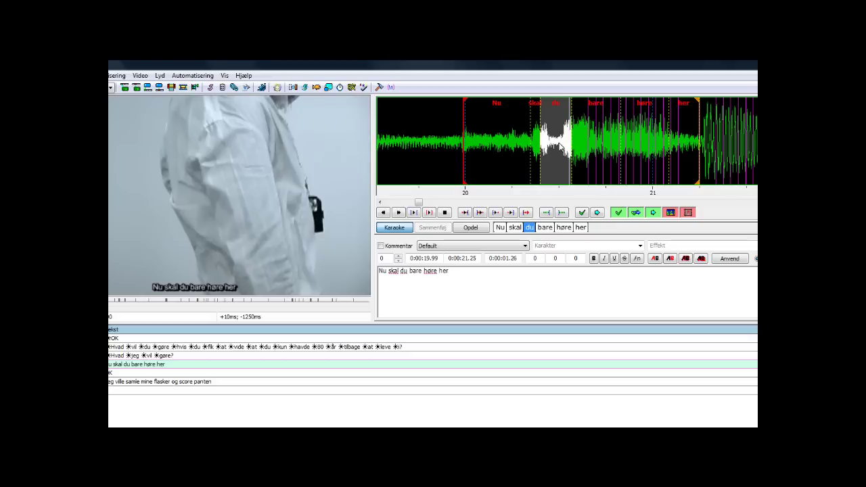
left_click_drag(571, 138, 553, 139)
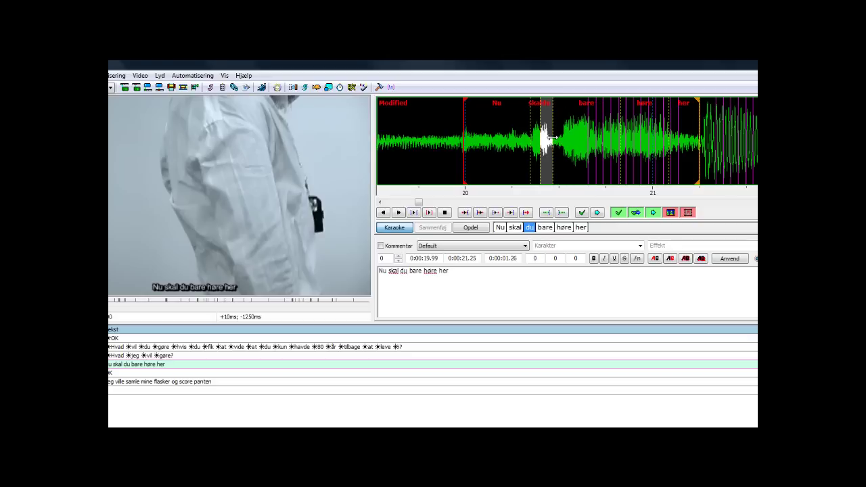
left_click(568, 135)
left_click_drag(516, 133, 498, 133)
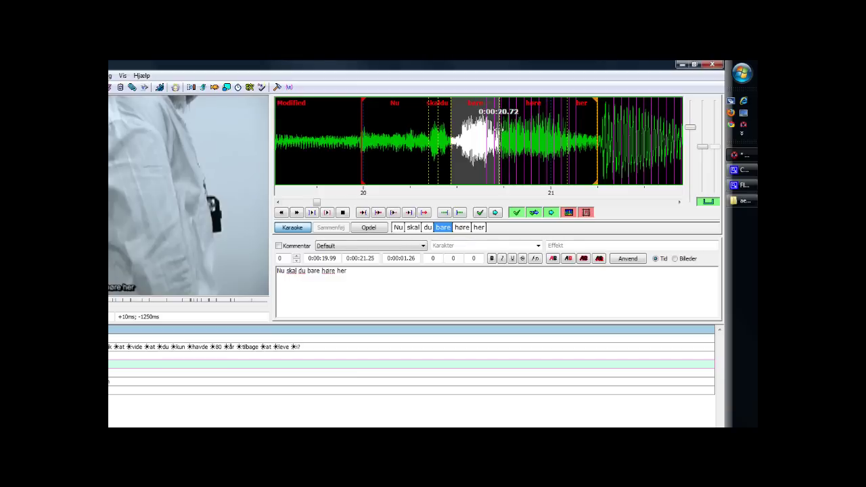
Time "bare" to about 0.22 s and "høre" to about 0.17 s, and commit the fourth line's karaoke timing.
left_click(513, 138)
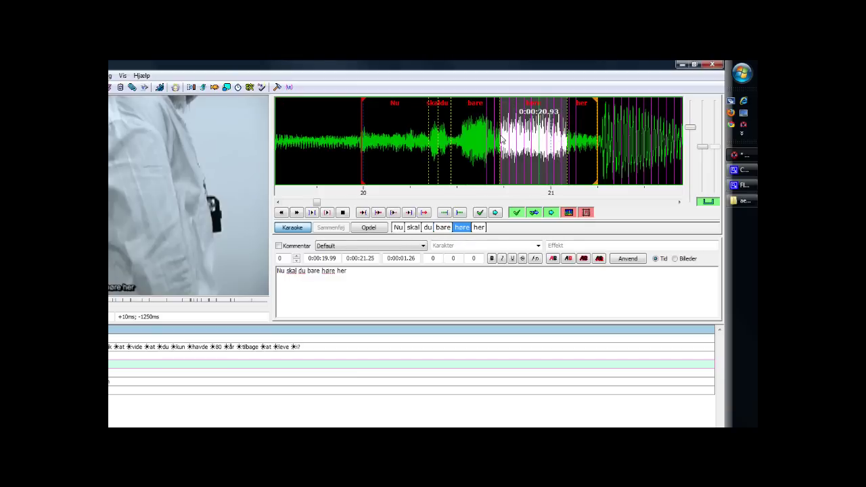
left_click_drag(499, 136, 491, 135)
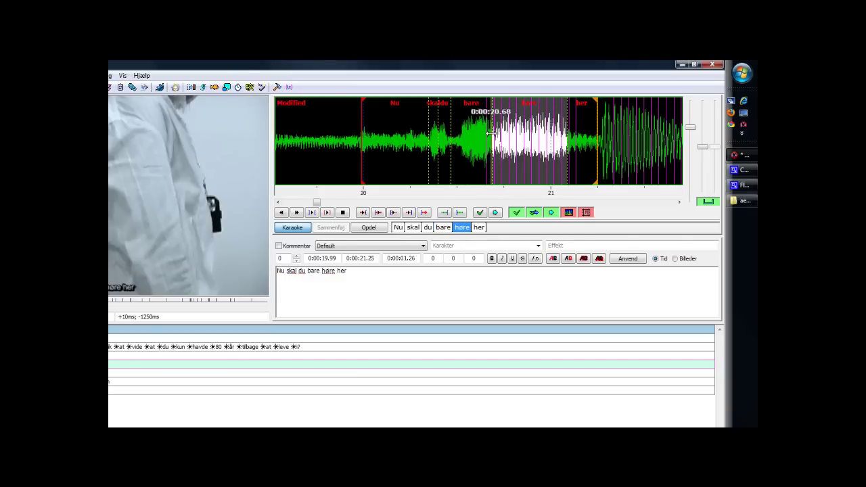
left_click_drag(566, 135, 522, 128)
left_click(553, 139)
key("Return")
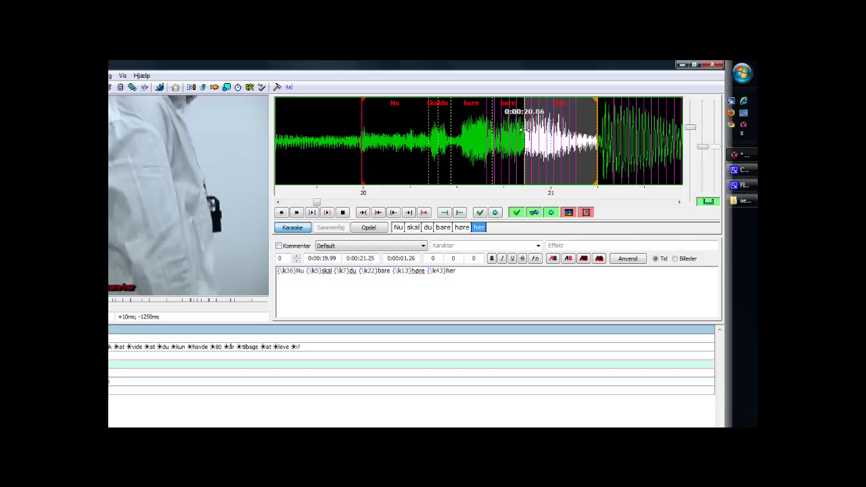
left_click(479, 212)
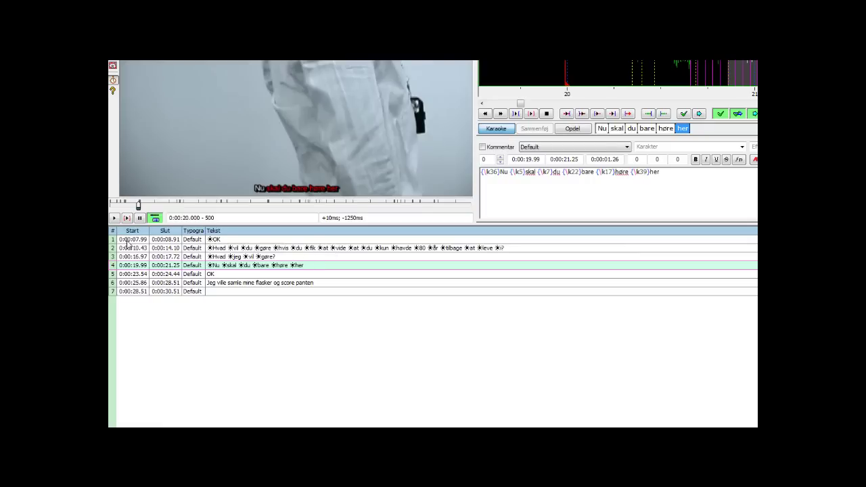
Play the video to check the fourth line's karaoke effect, and review all timed lines from the first line on.
left_click(114, 219)
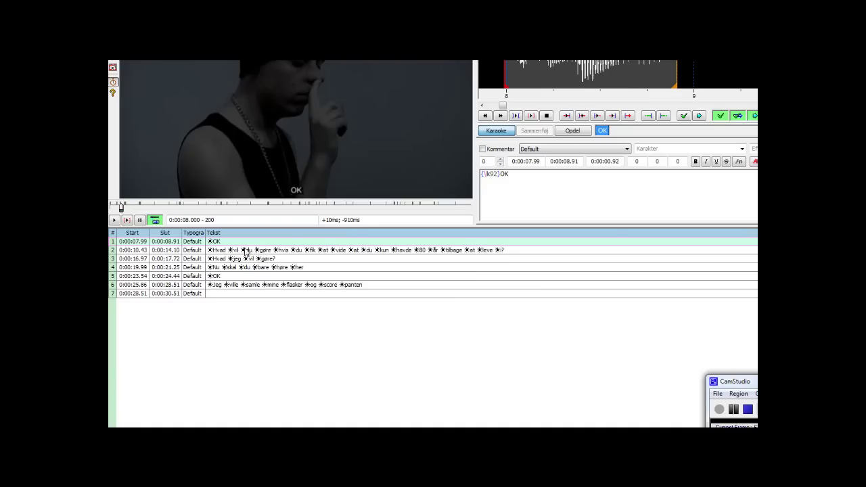
left_click(115, 220)
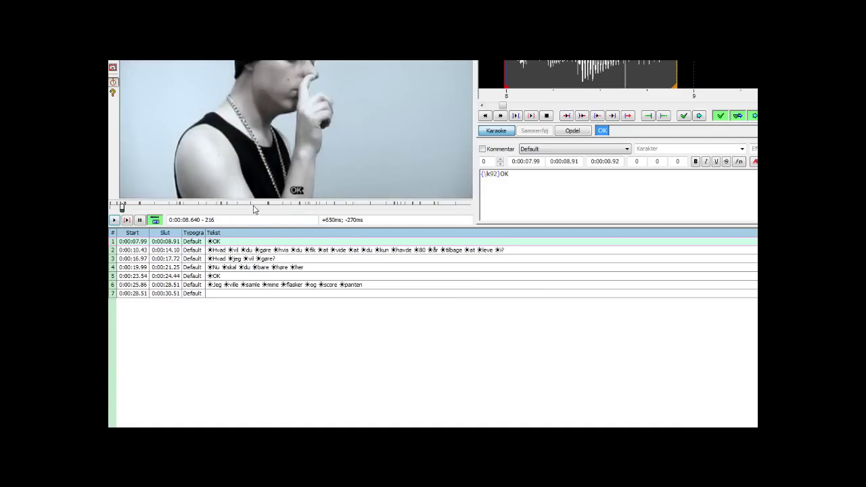